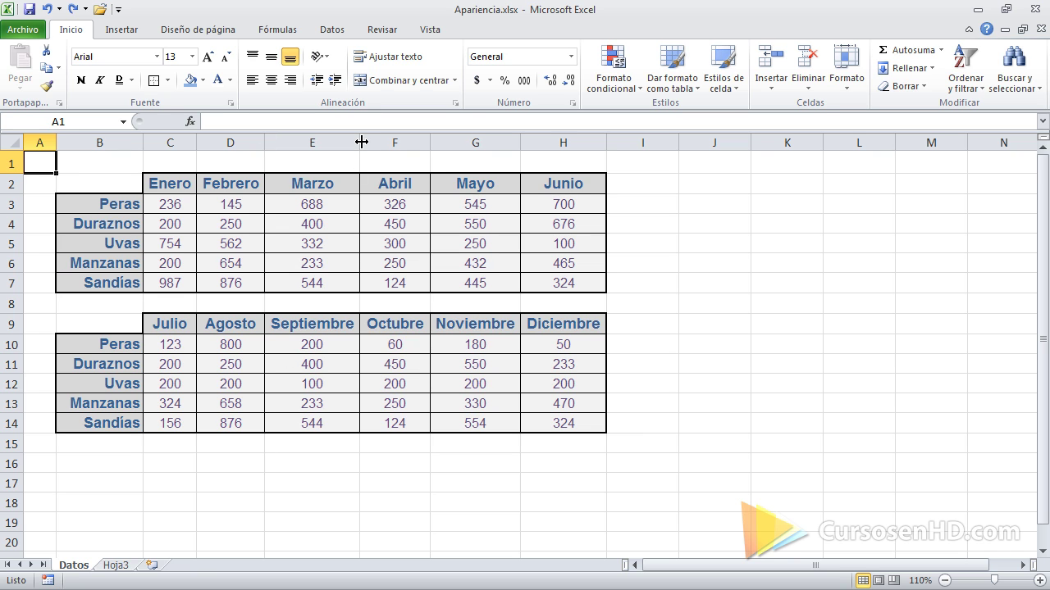
Narrow column E and AutoFit it to its contents, and shorten row 10 before restoring its height
drag(361, 141, 341, 142)
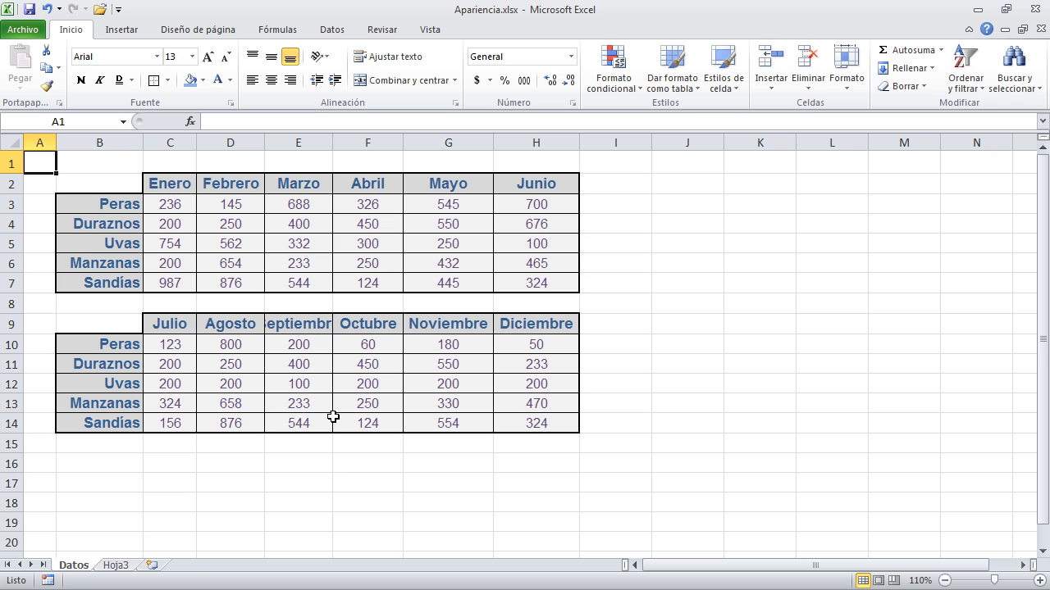
double_click(332, 143)
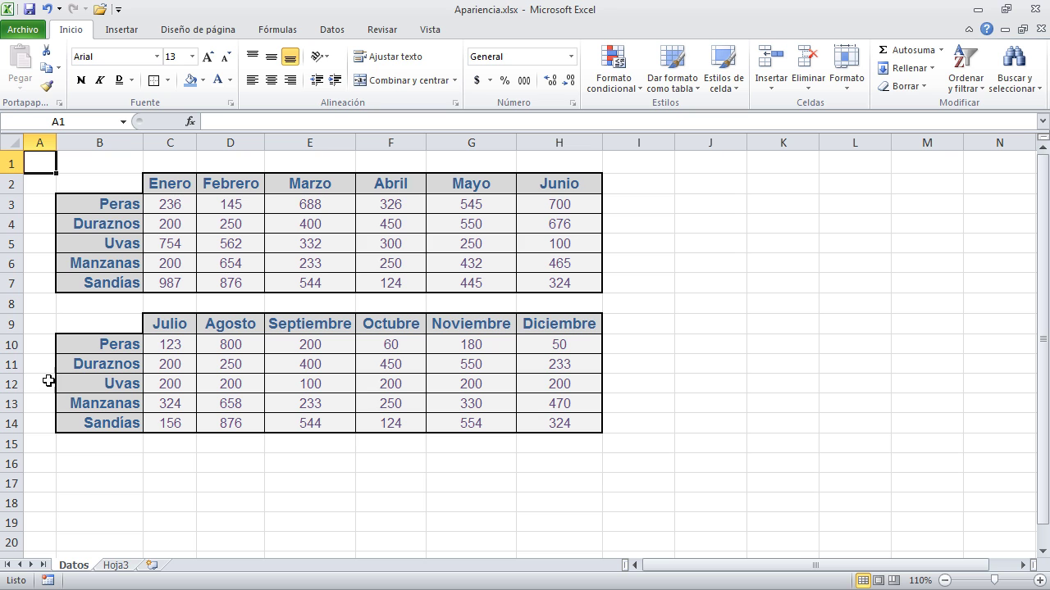
drag(12, 353, 14, 346)
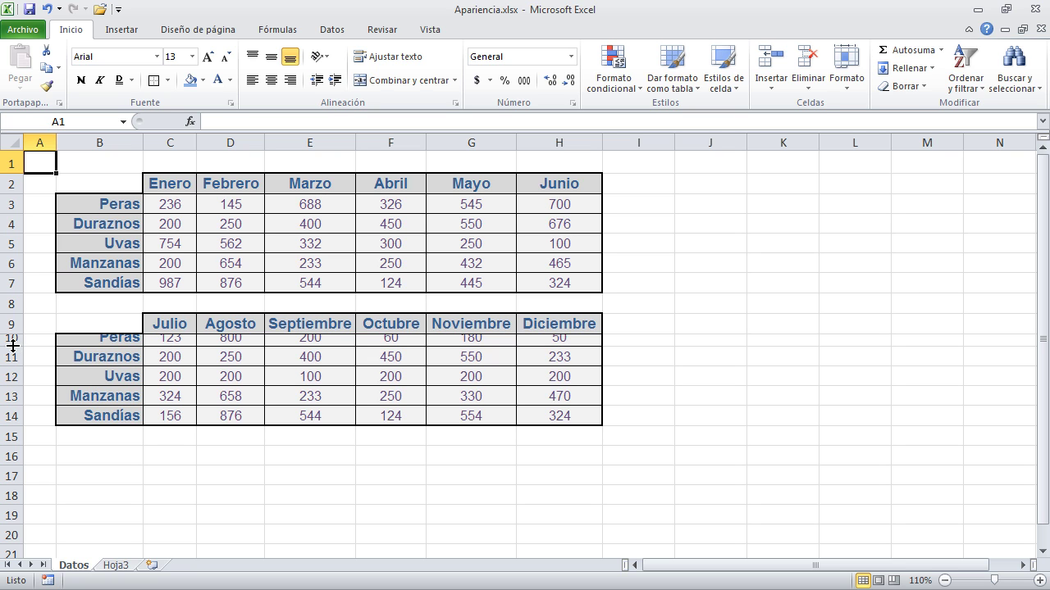
drag(13, 346, 17, 354)
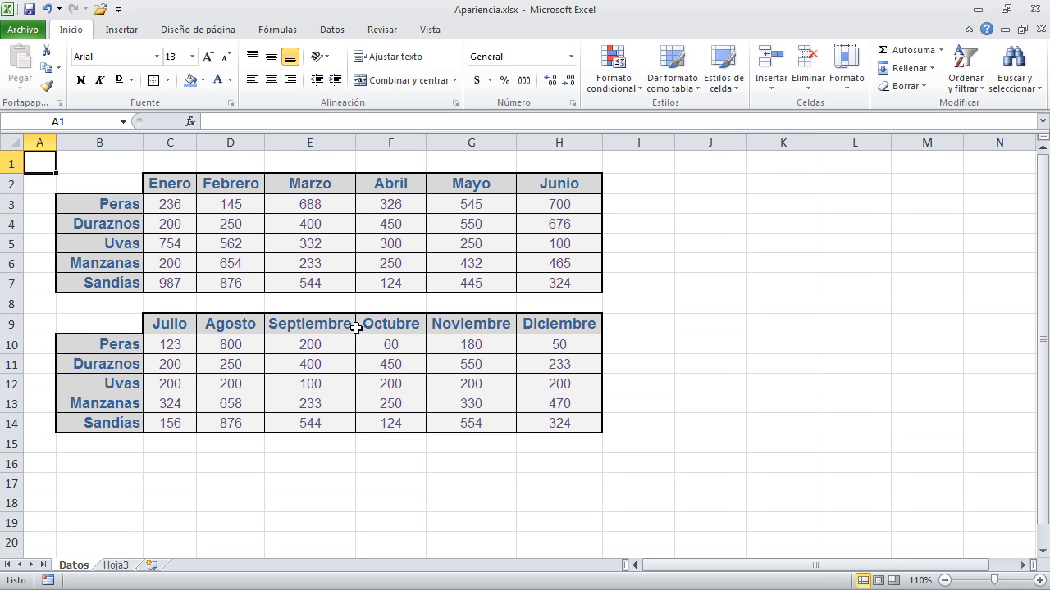
Narrow column E closely around the Septiembre header and widen it slightly to leave a small margin
click(1039, 580)
click(1039, 580)
click(1039, 581)
click(1039, 580)
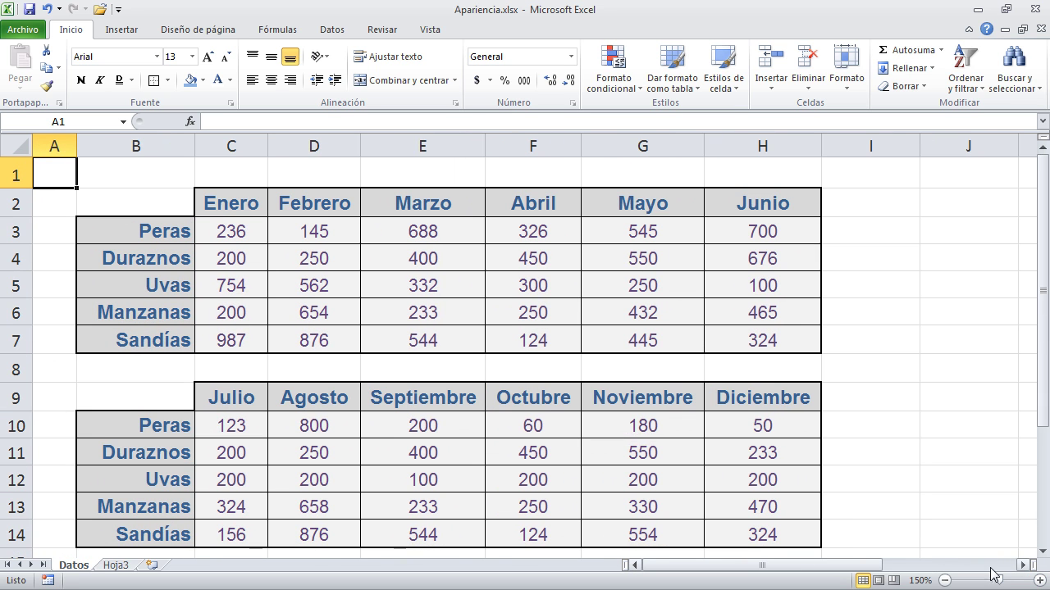
drag(1048, 402, 1047, 423)
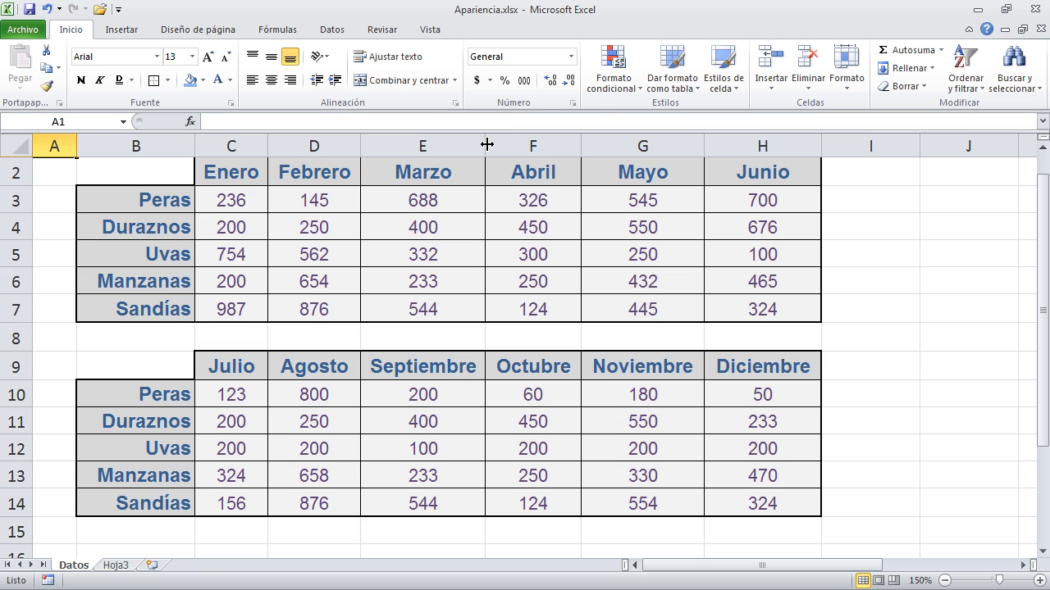
drag(486, 145, 474, 144)
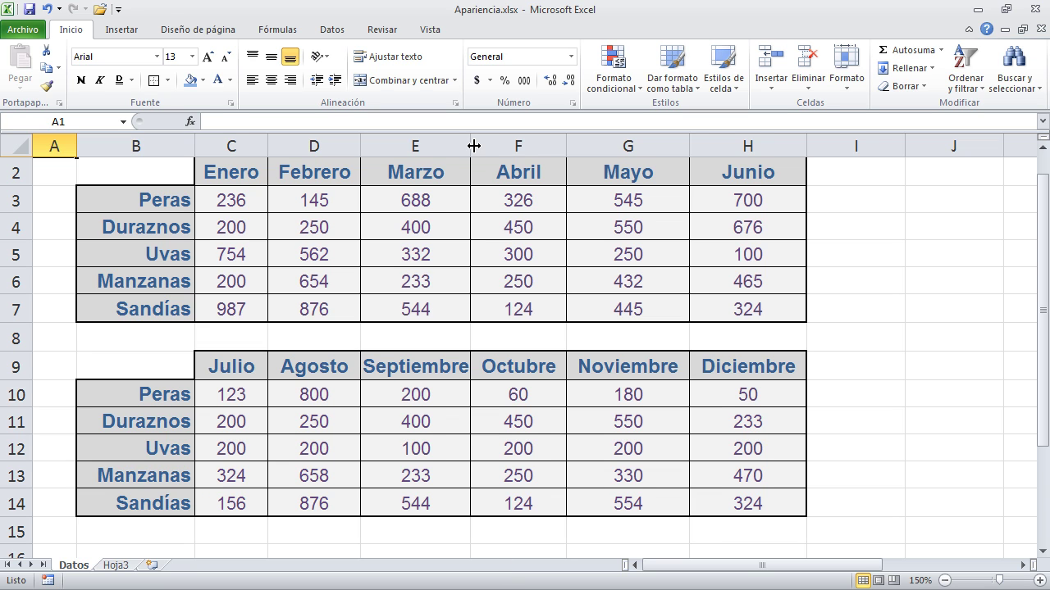
drag(473, 145, 482, 145)
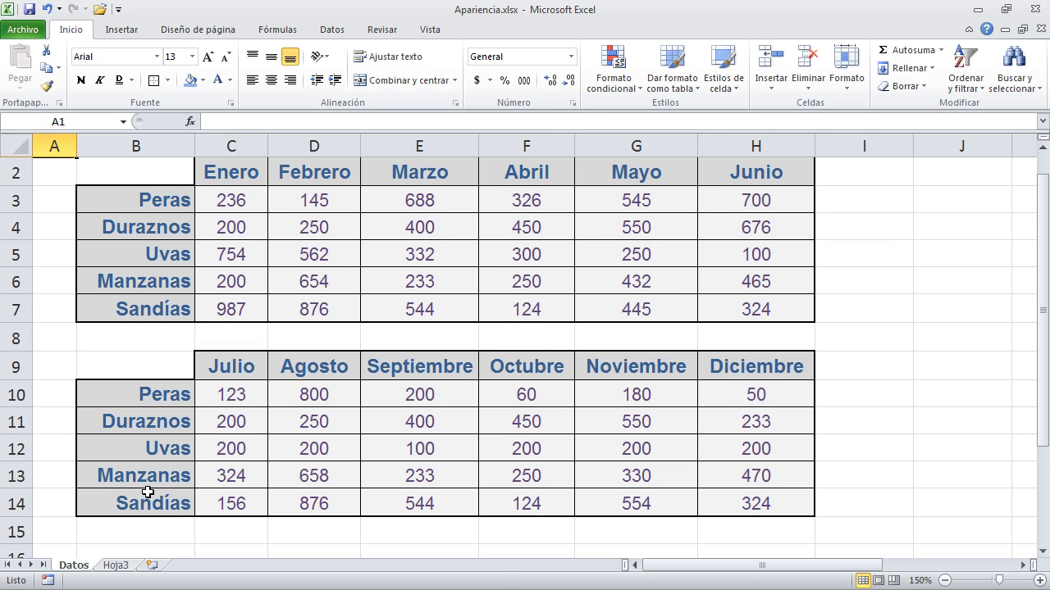
Remove the bold formatting from the month headers and the fruit labels of both tables
drag(759, 173, 246, 176)
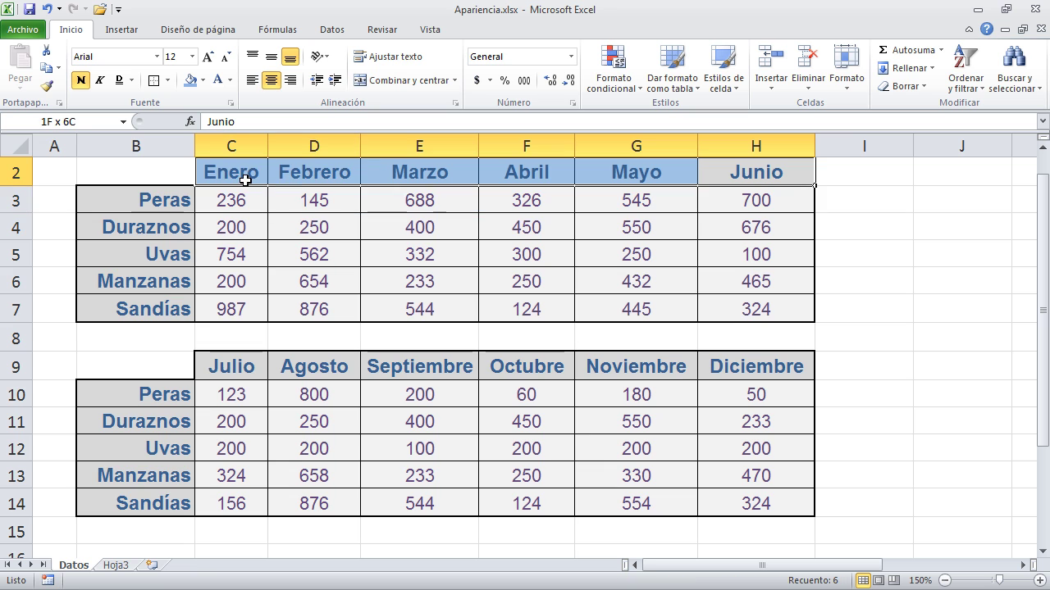
drag(168, 212, 164, 309)
drag(238, 364, 746, 366)
drag(161, 502, 150, 394)
click(191, 80)
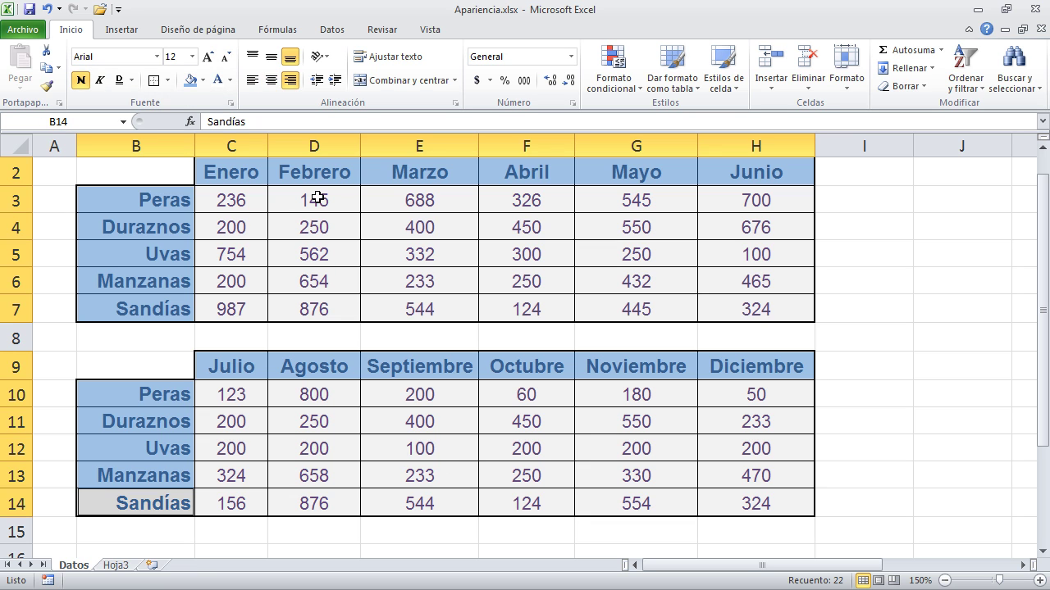
key(ctrl+z)
key(ctrl+z)
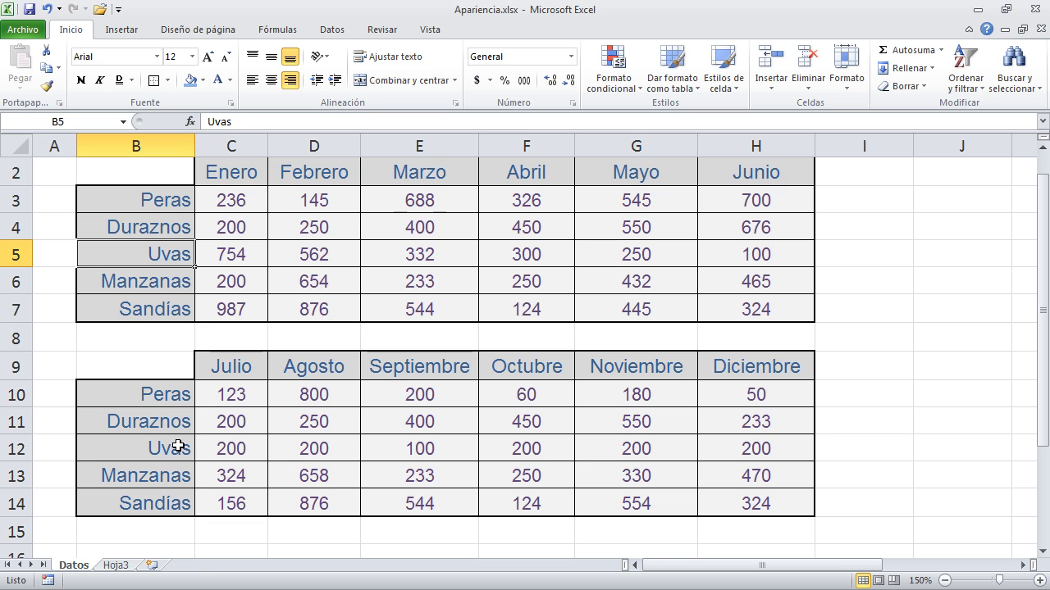
click(944, 581)
key(ctrl+Home)
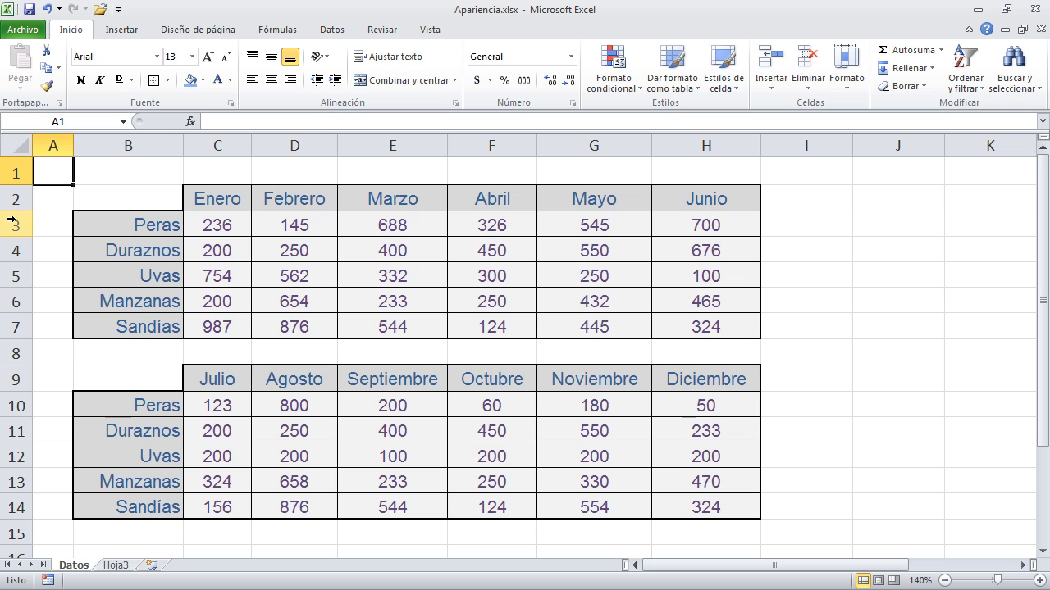
Set the width of column D, which holds Febrero and Agosto, to exactly 12
right_click(313, 144)
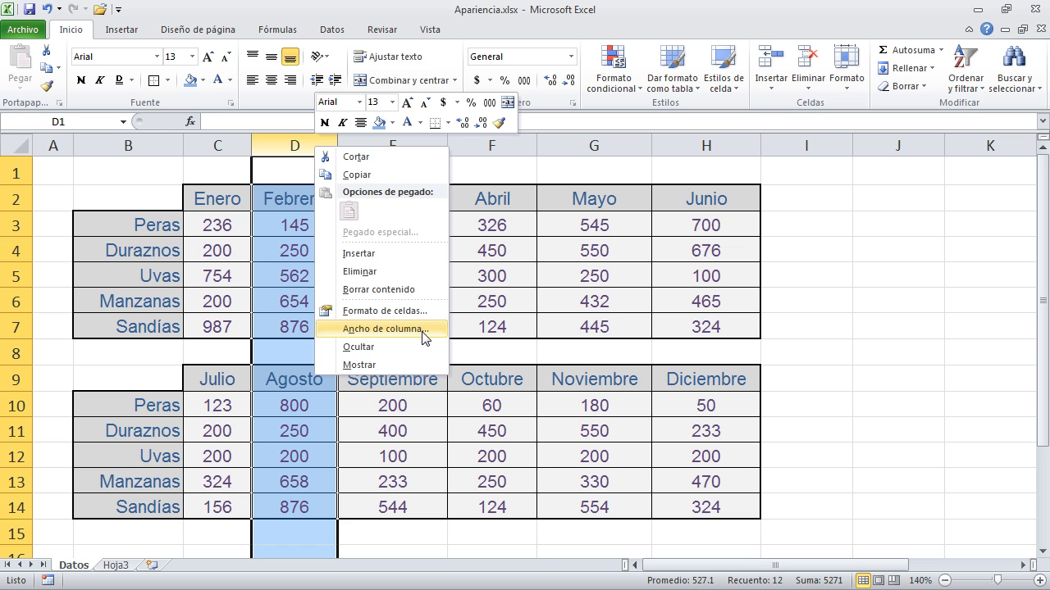
click(383, 329)
drag(417, 296, 438, 158)
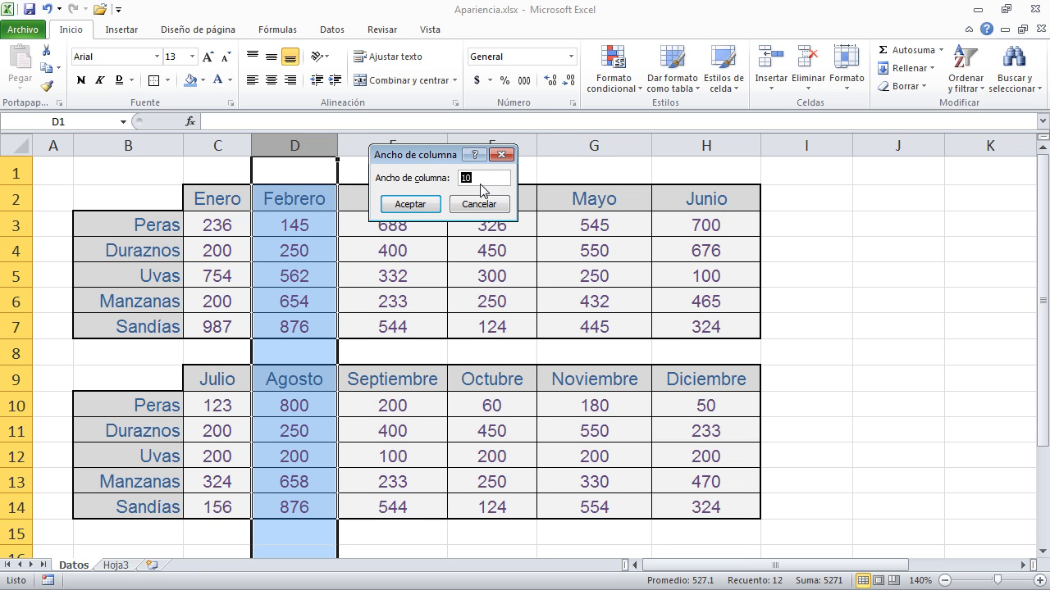
drag(434, 154, 402, 235)
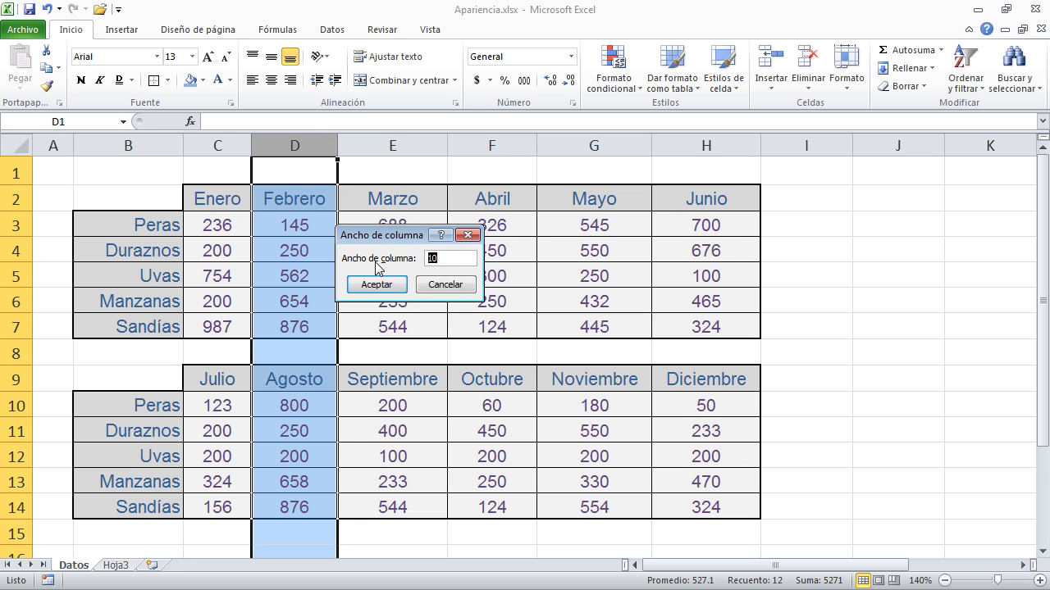
text(12)
click(381, 283)
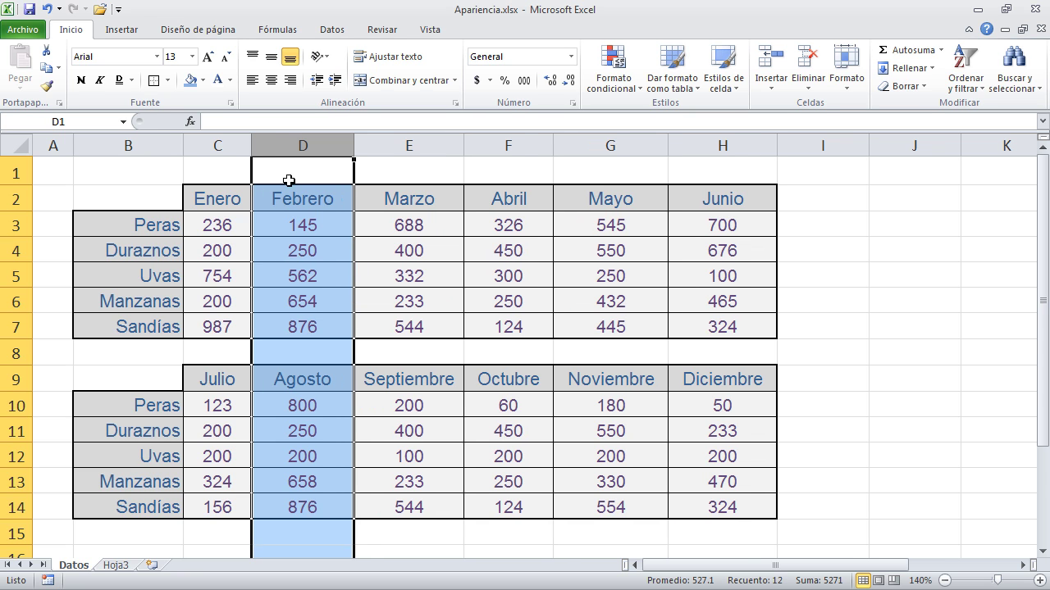
click(422, 302)
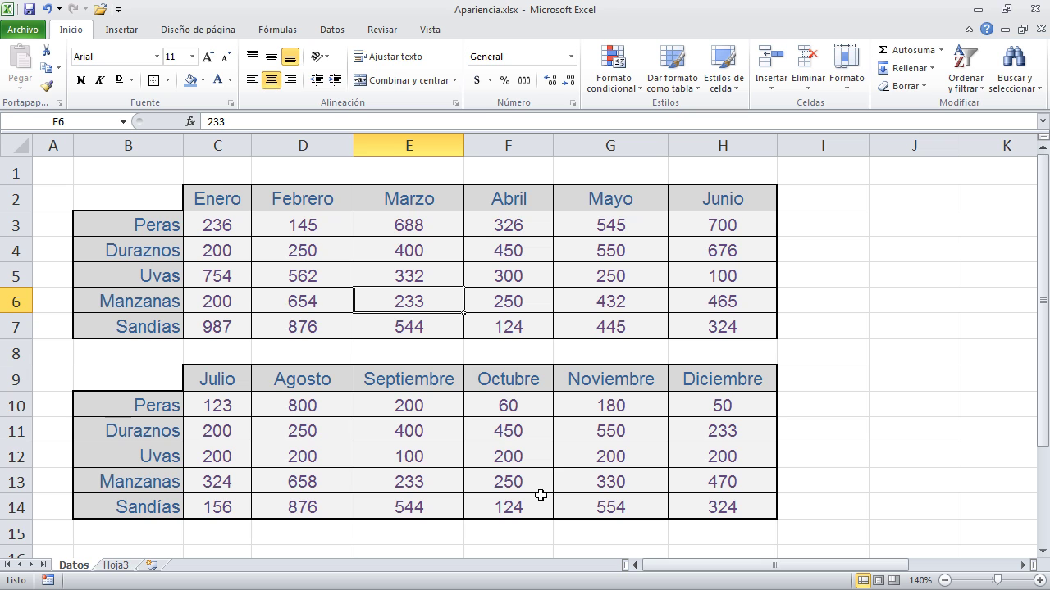
Reduce the width of column D, the Febrero and Agosto column, to 8
right_click(301, 145)
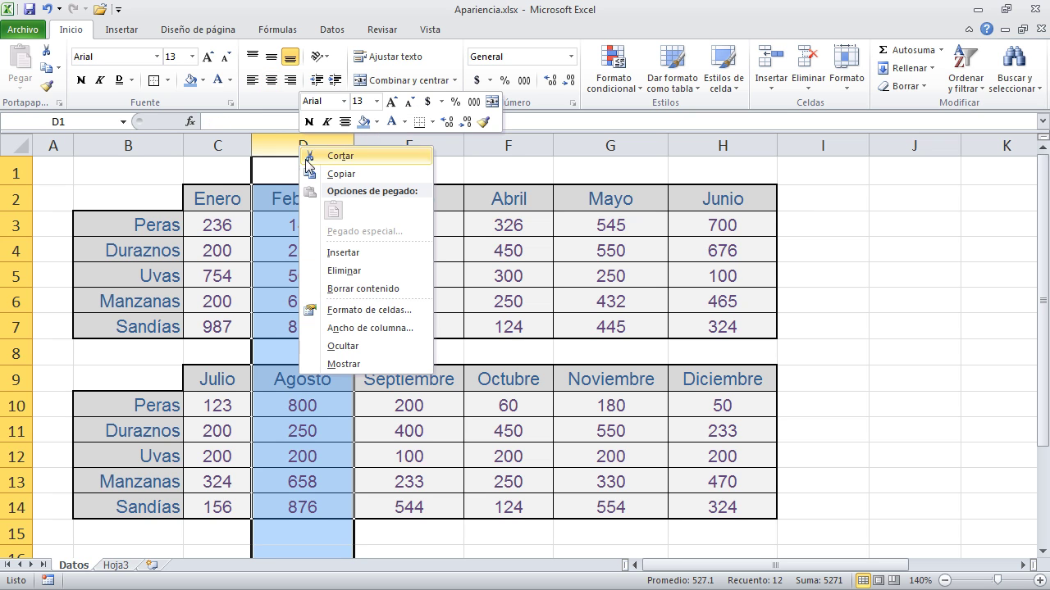
click(386, 329)
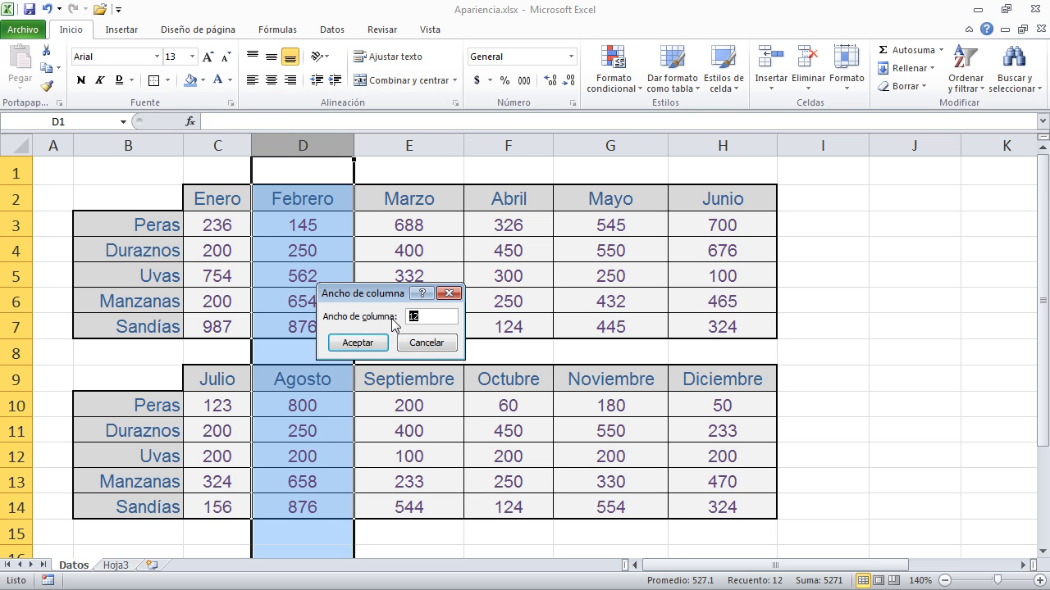
text(8)
key(Return)
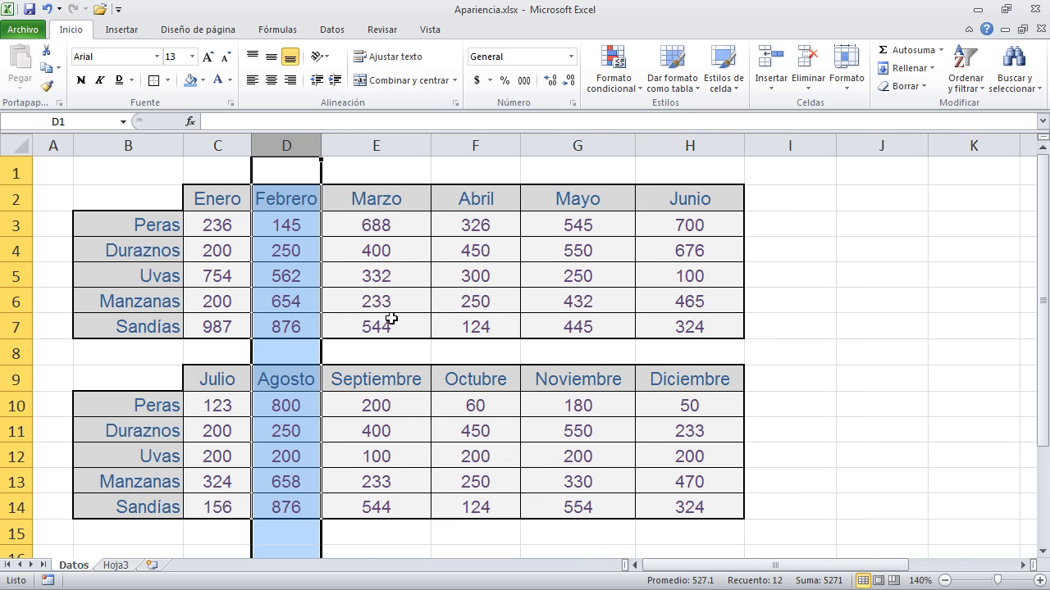
click(206, 179)
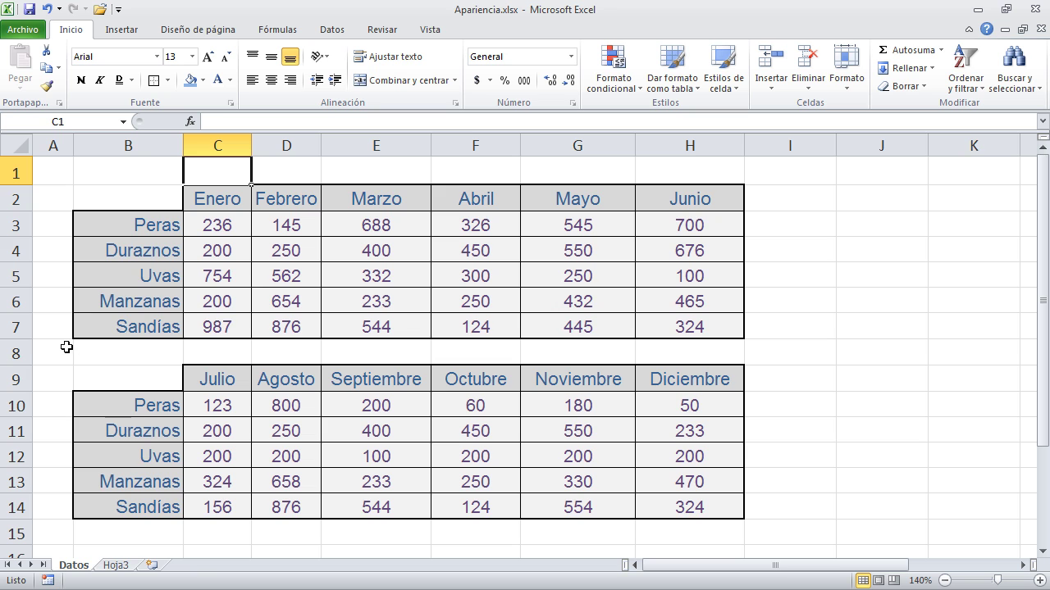
Set the height of row 7, the Sandías row of the first table, to 19
right_click(21, 336)
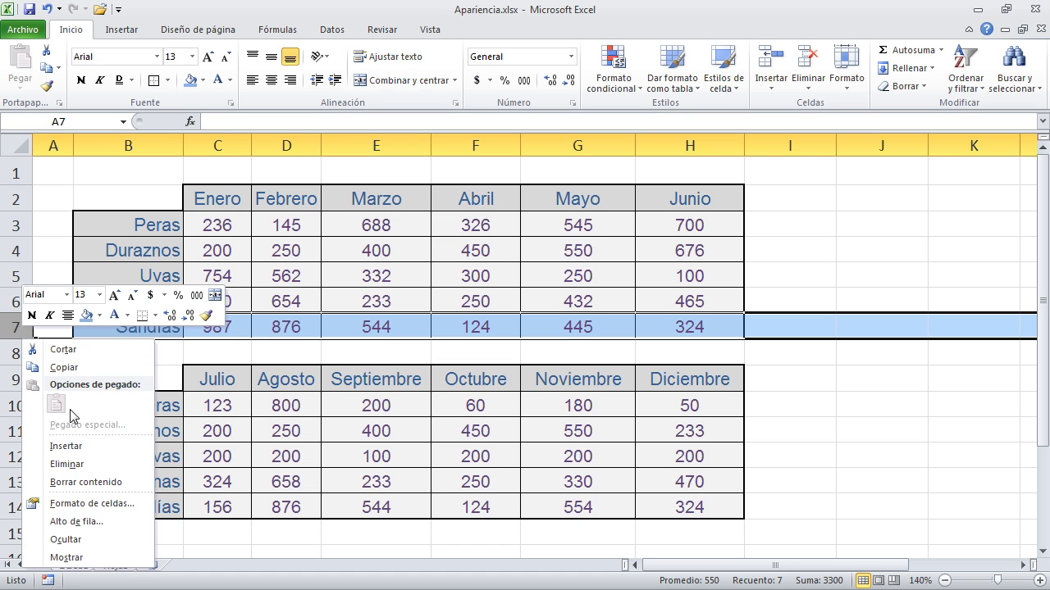
click(81, 529)
drag(70, 482, 535, 366)
click(592, 360)
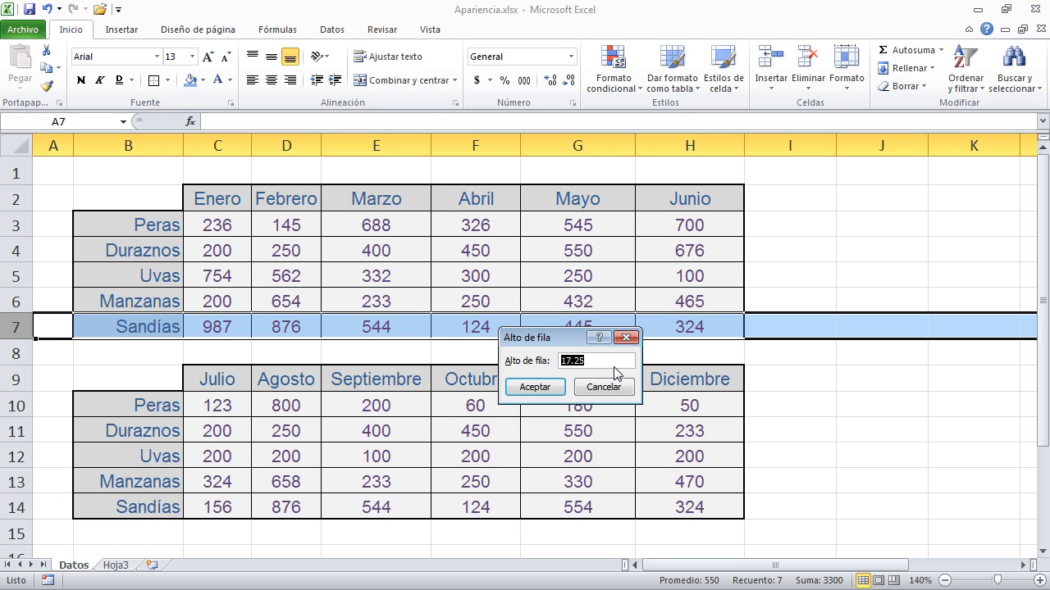
text(19)
key(Return)
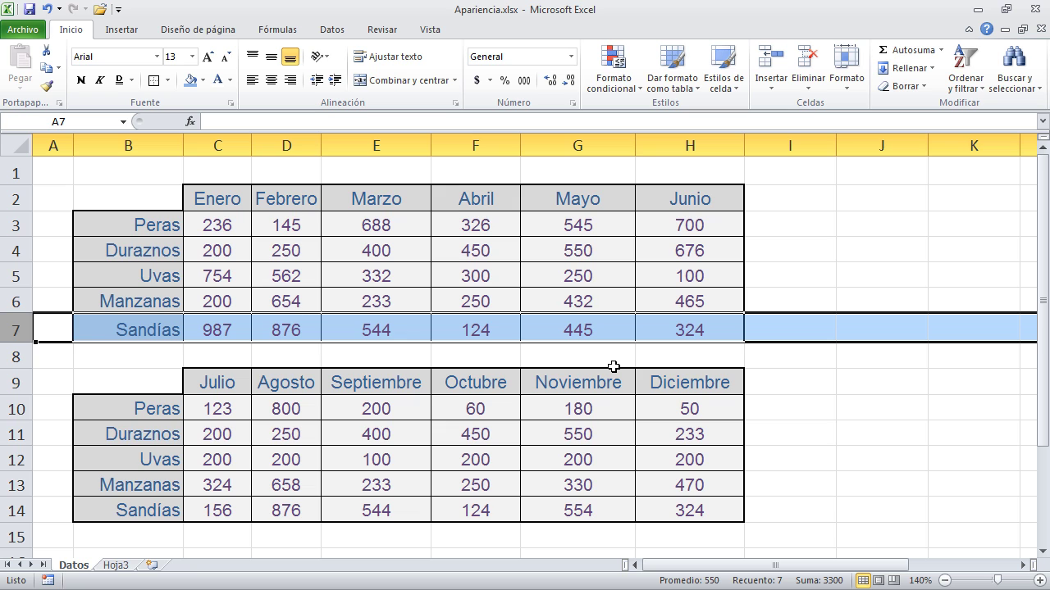
click(771, 407)
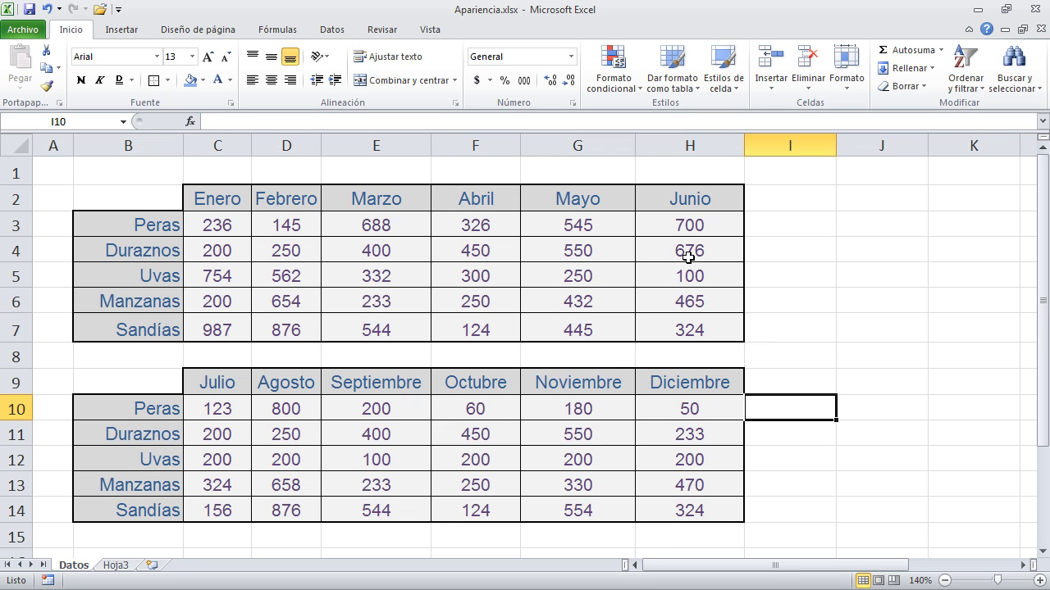
Set the width of all the month columns, C through H, to 18 in one operation
drag(692, 144, 197, 149)
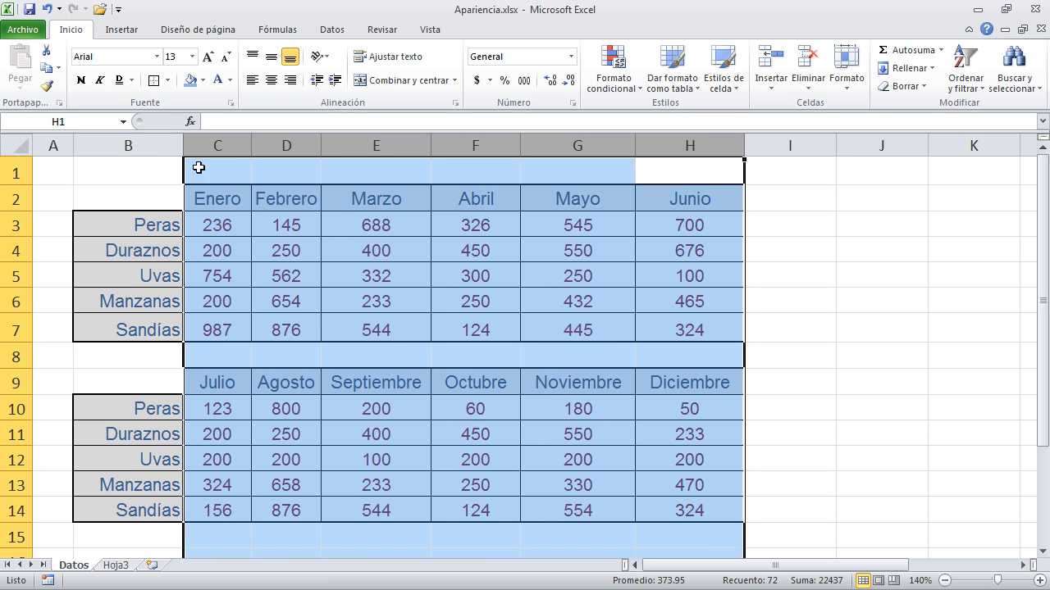
right_click(370, 143)
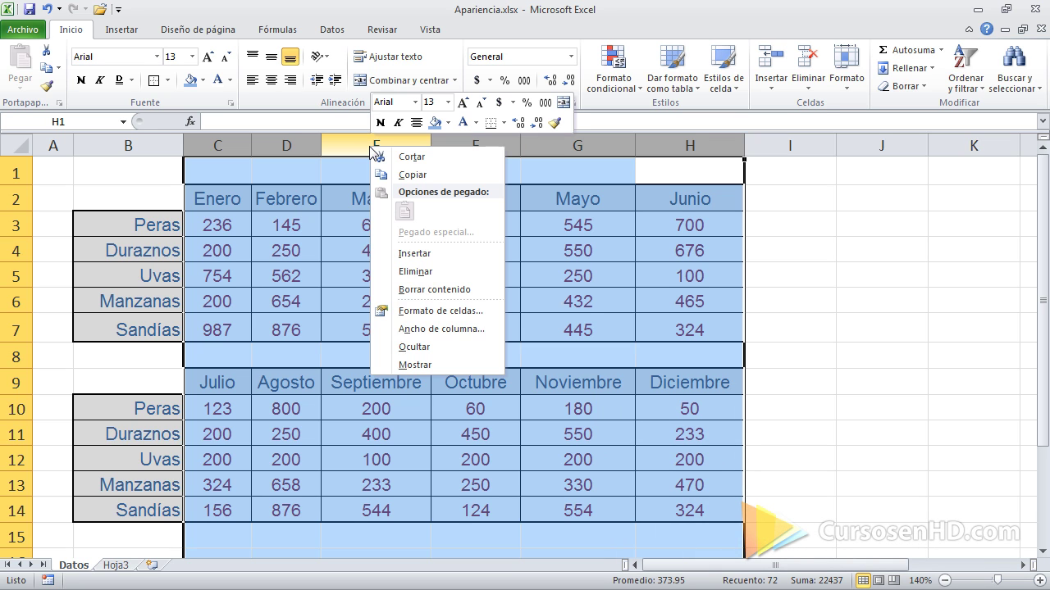
click(475, 329)
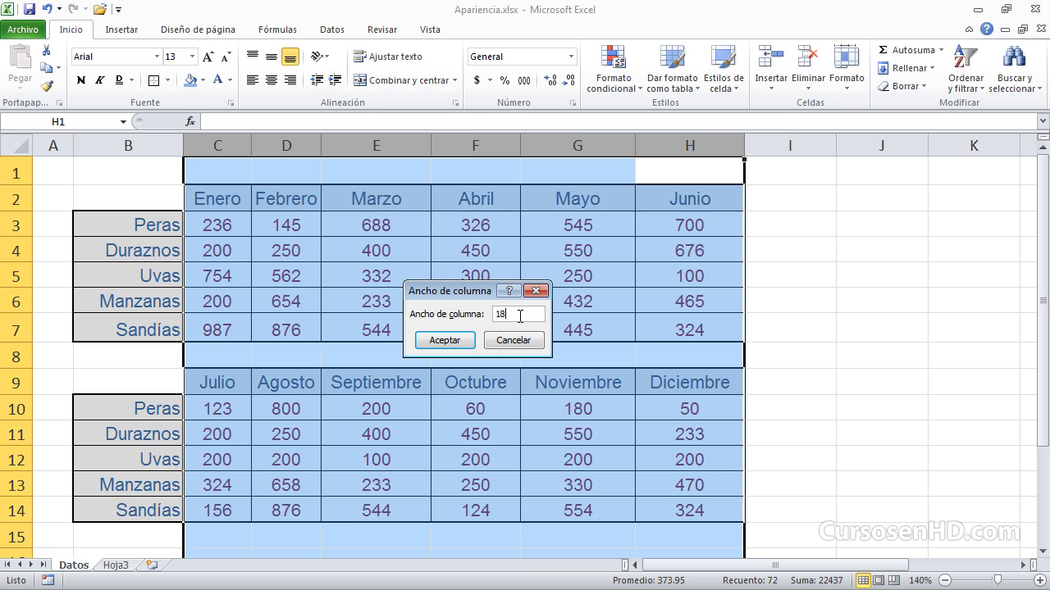
key(Return)
click(519, 316)
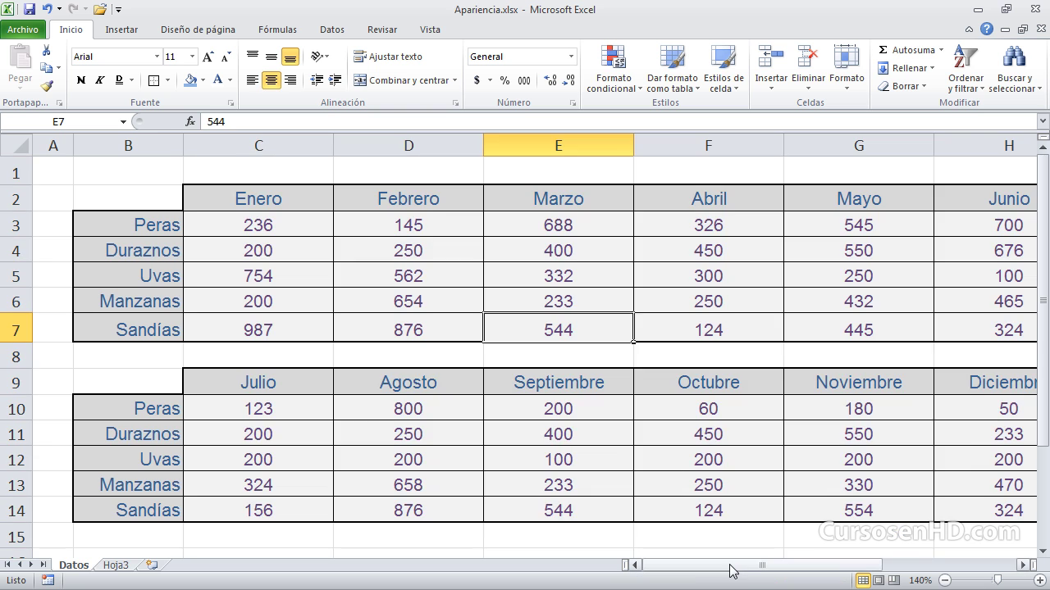
mouse_move(734, 569)
mouse_down()
mouse_move(789, 569)
mouse_move(715, 569)
mouse_up()
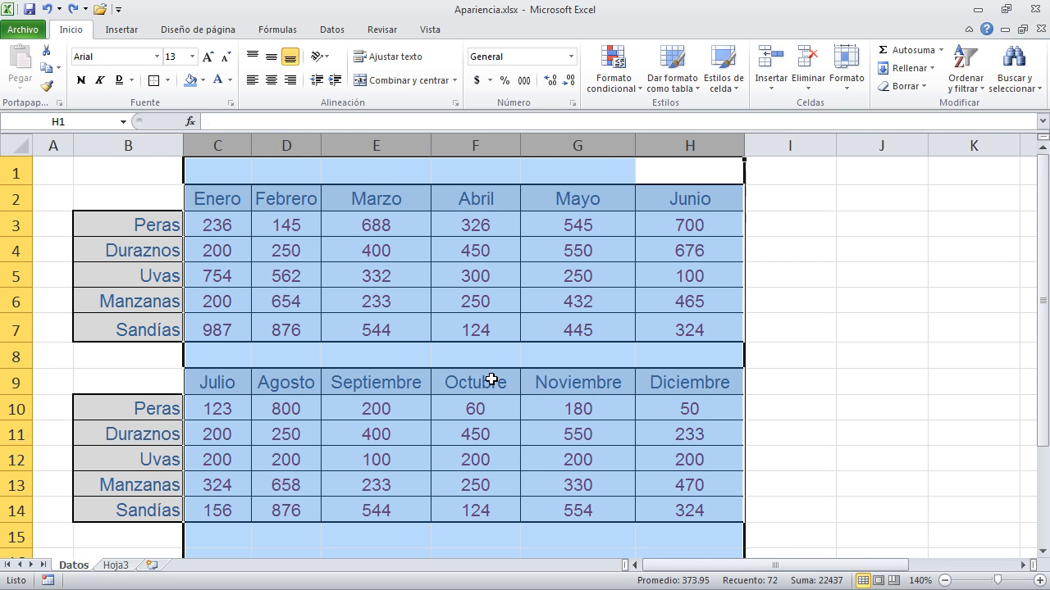
Give the selected columns C through H one common width that fits every month header
right_click(394, 144)
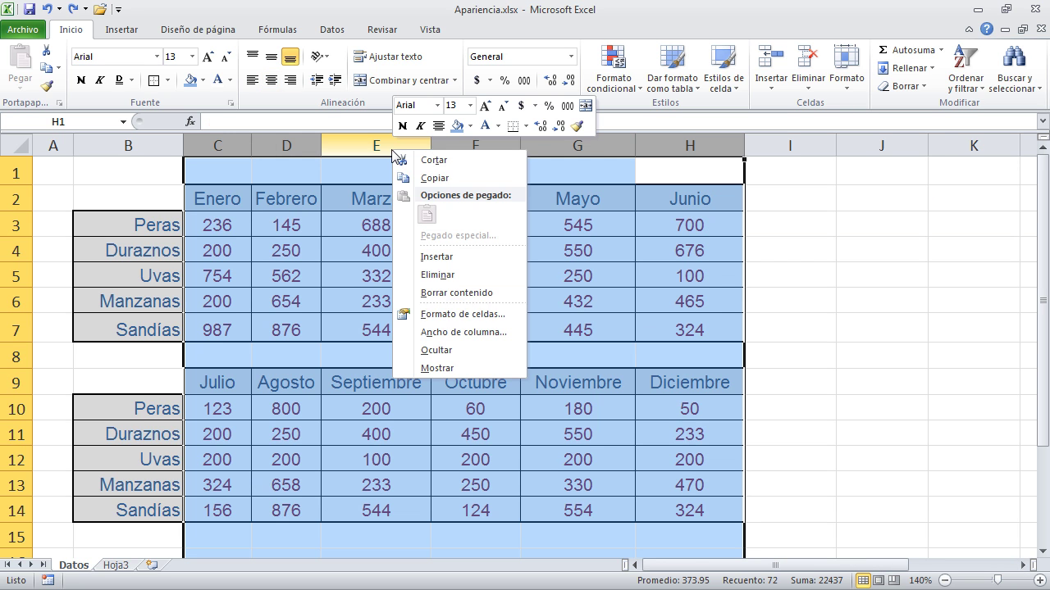
click(466, 332)
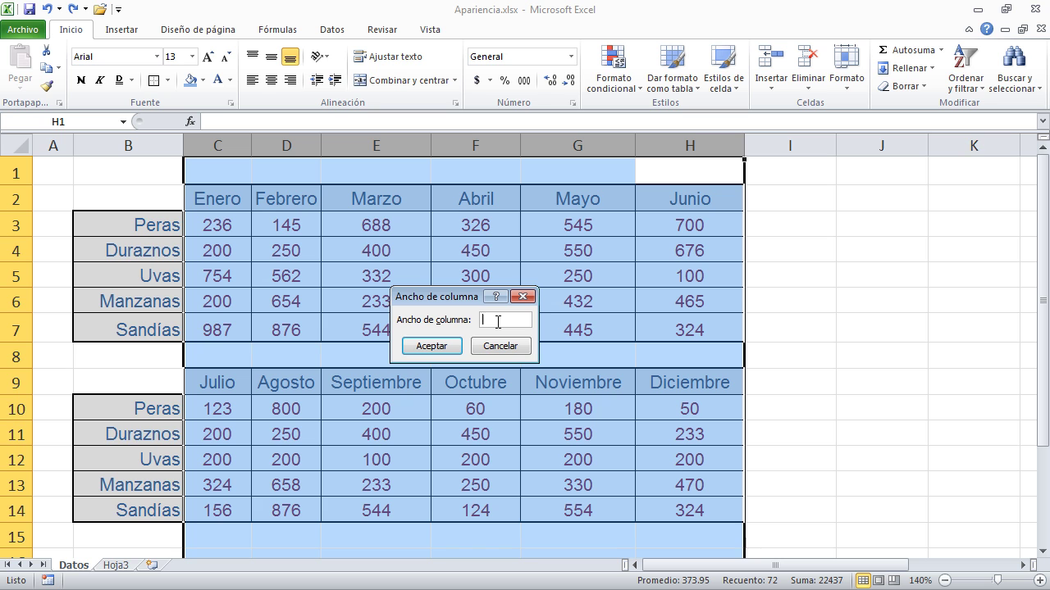
key(Return)
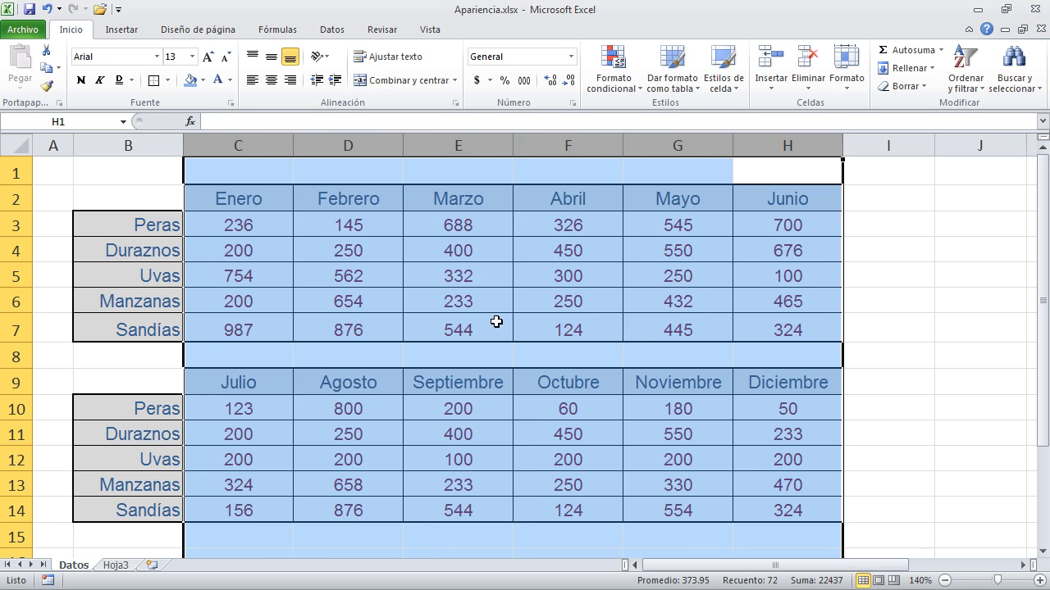
click(97, 175)
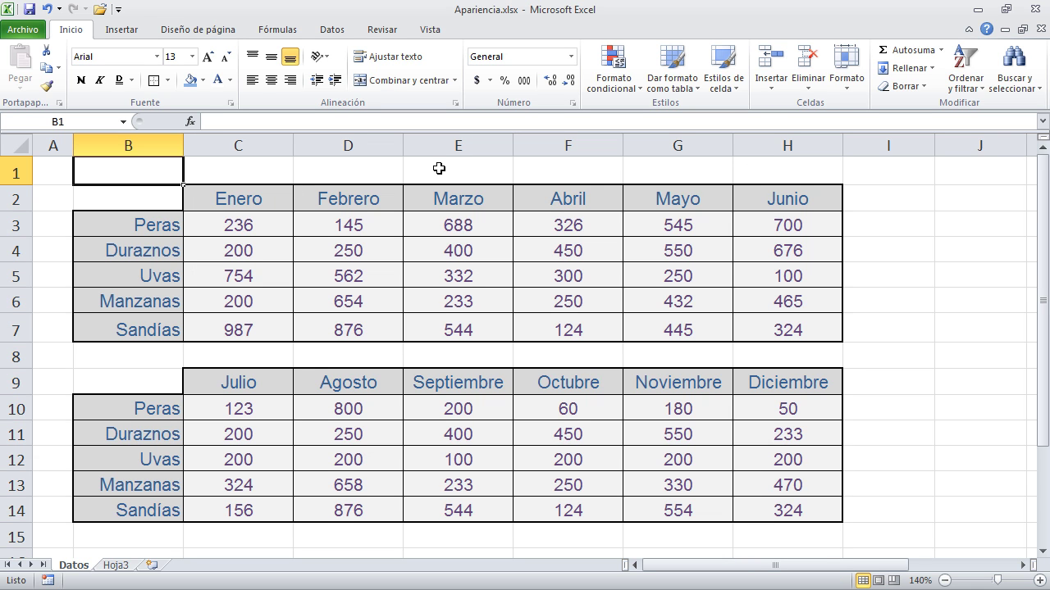
click(462, 386)
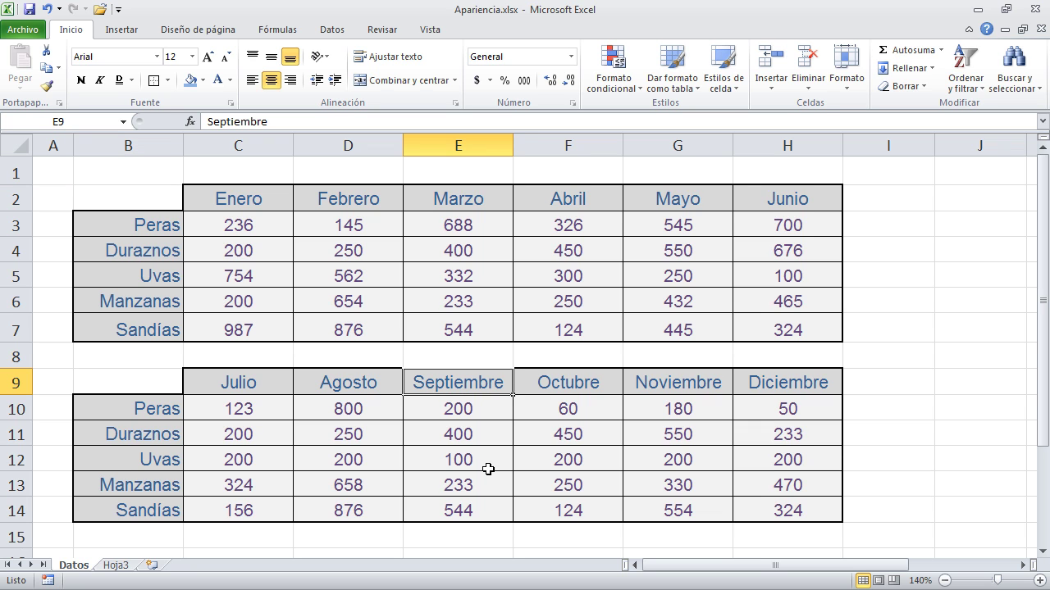
Give rows 2 through 14, covering both tables, one common, slightly taller height in a single operation
click(133, 177)
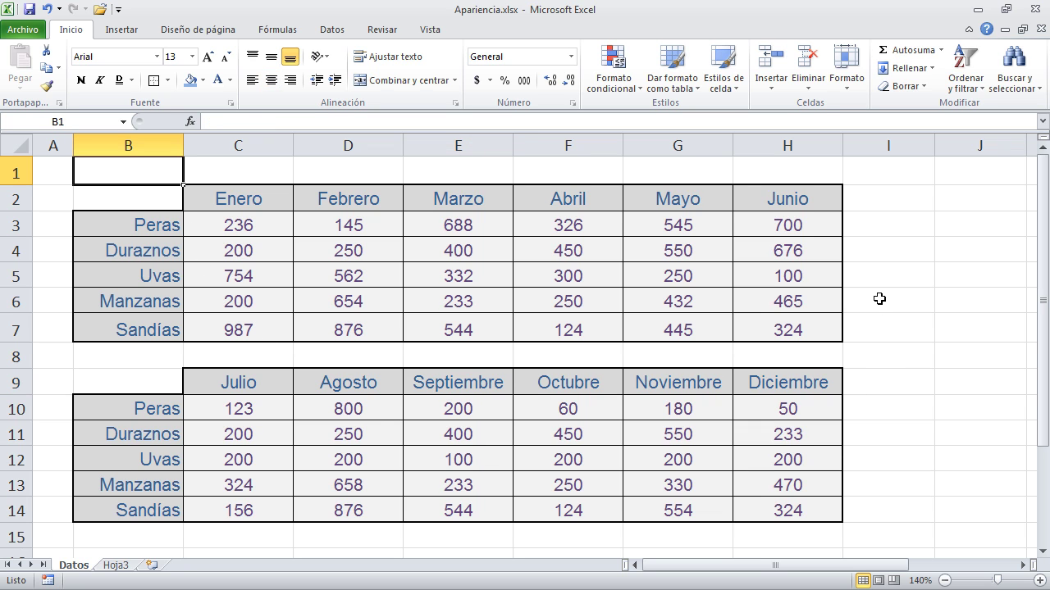
click(931, 233)
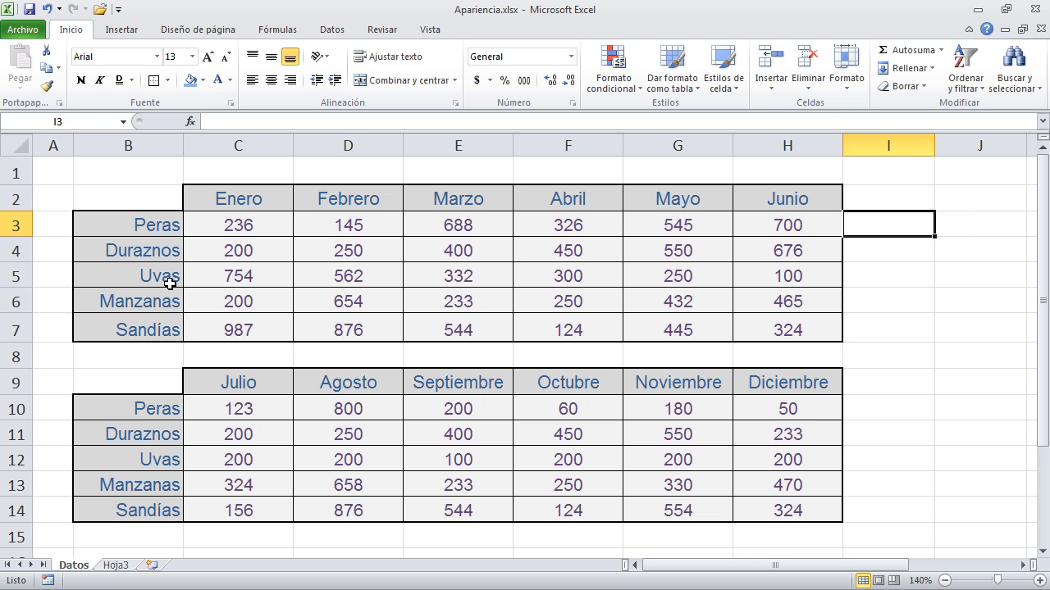
drag(14, 202, 15, 508)
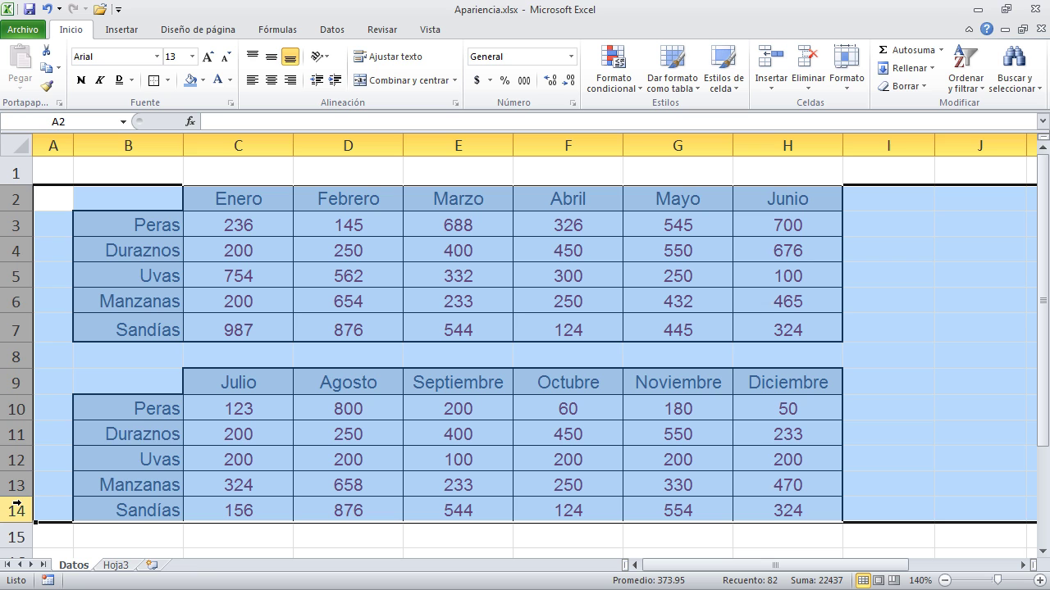
ctrl+click(10, 356)
right_click(18, 336)
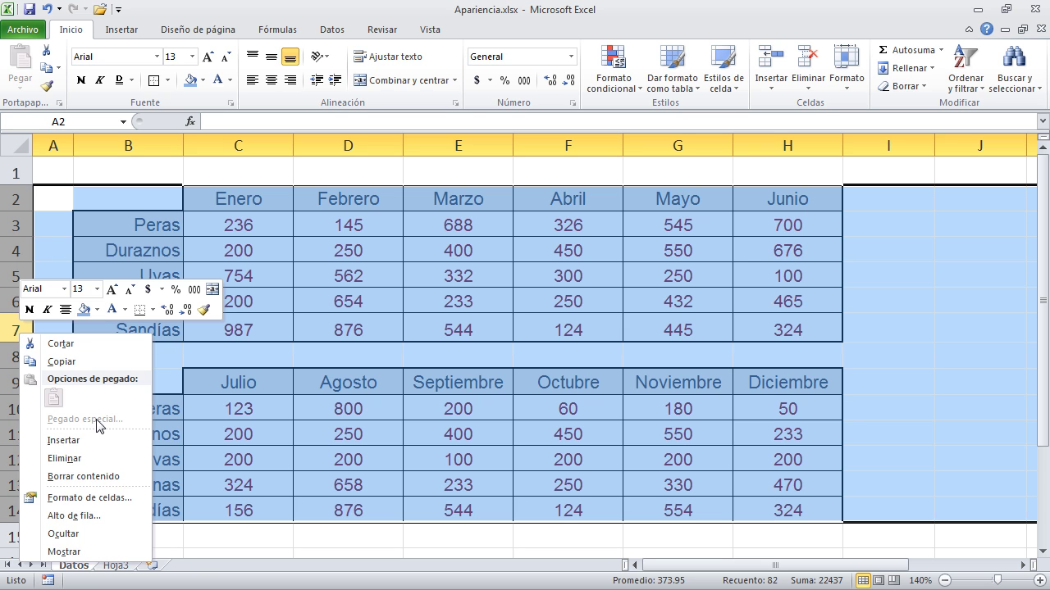
click(104, 518)
drag(119, 487, 553, 341)
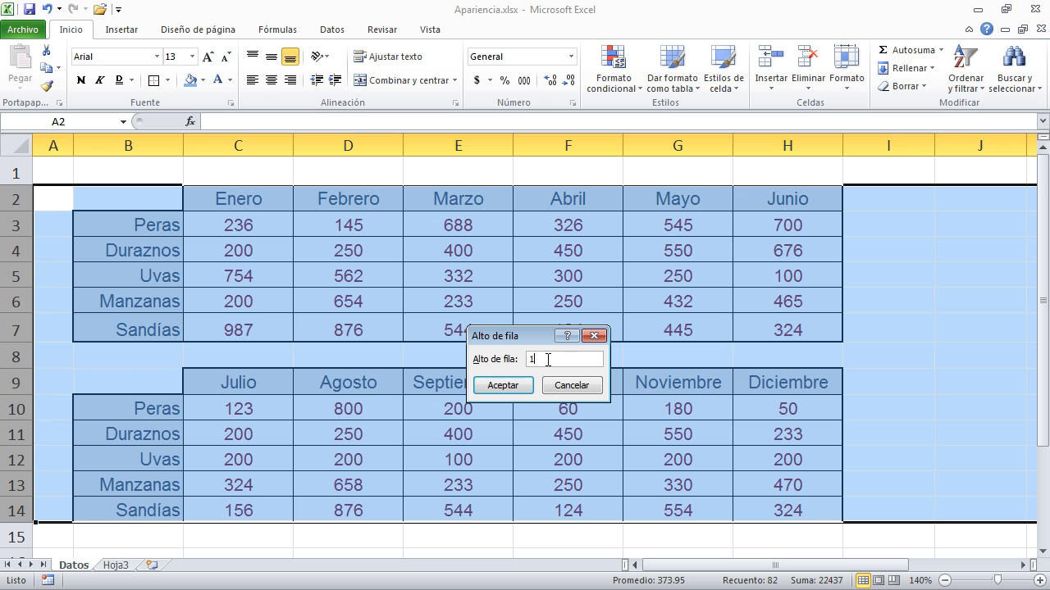
text(20)
key(Return)
click(59, 175)
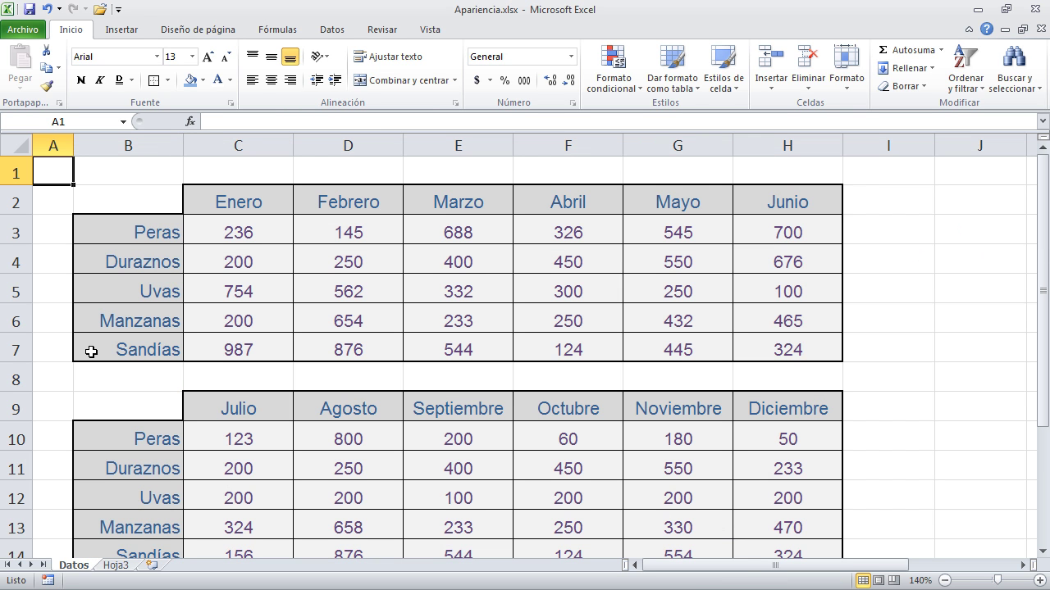
Select columns B through H, the fruit names and all the month columns
click(943, 581)
click(943, 580)
click(943, 581)
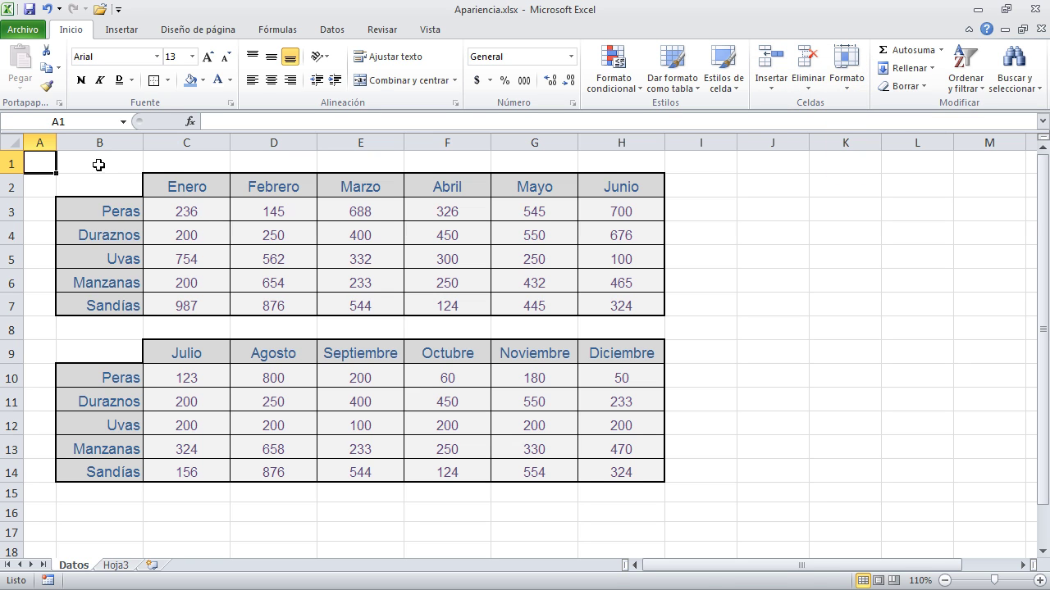
drag(99, 143, 647, 153)
click(848, 72)
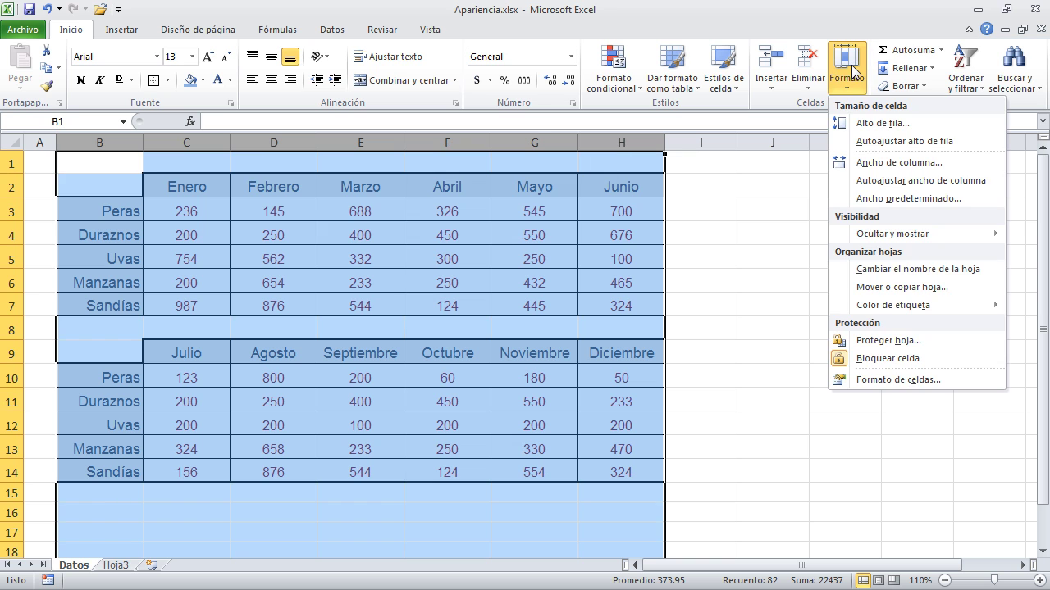
click(963, 163)
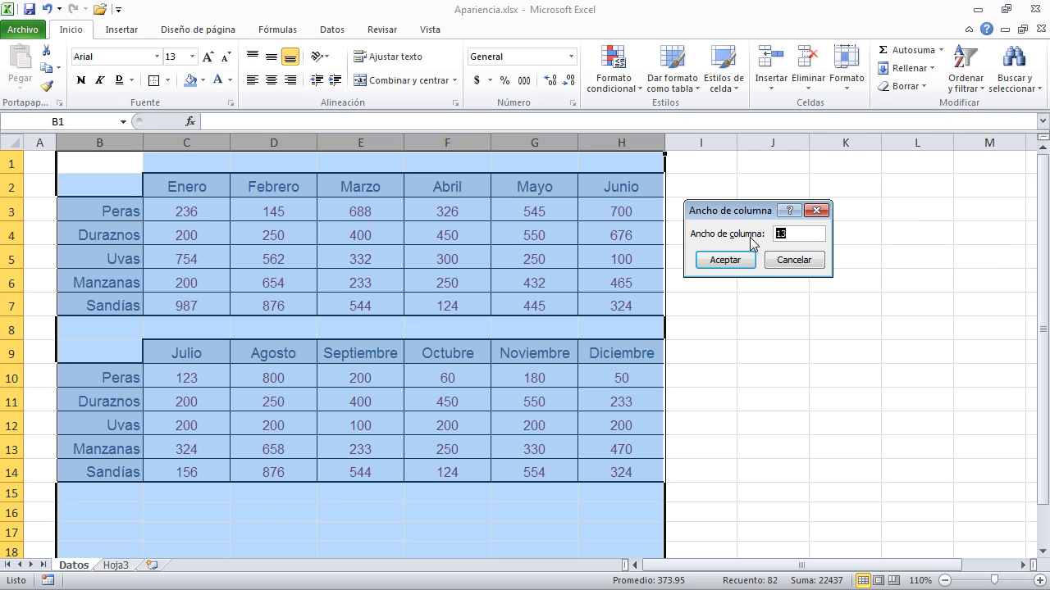
click(820, 212)
Autofit the height of the rows across the selected columns B through H, then clear the selection
click(859, 80)
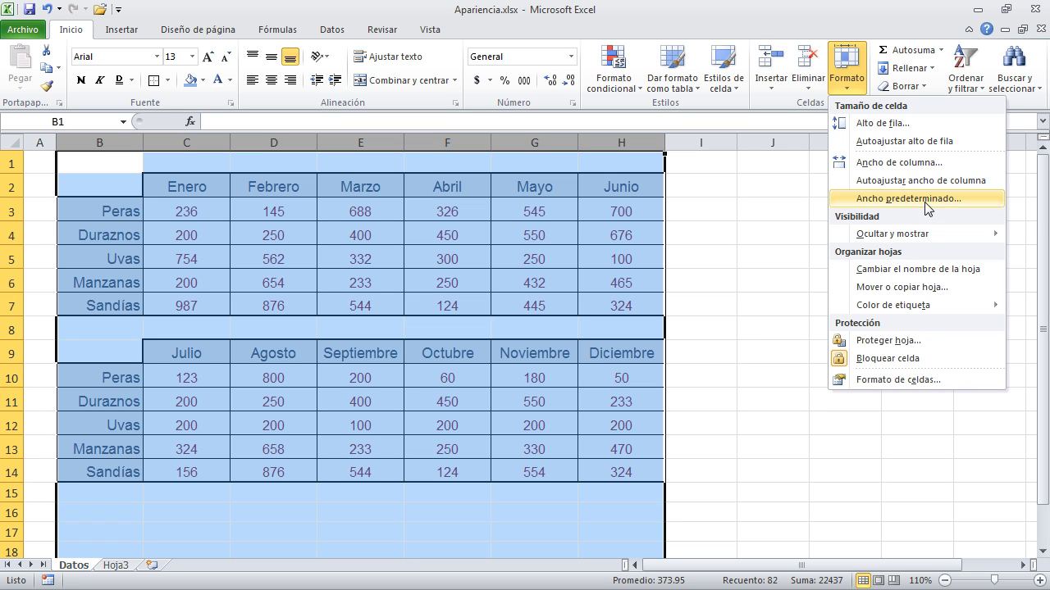
click(943, 151)
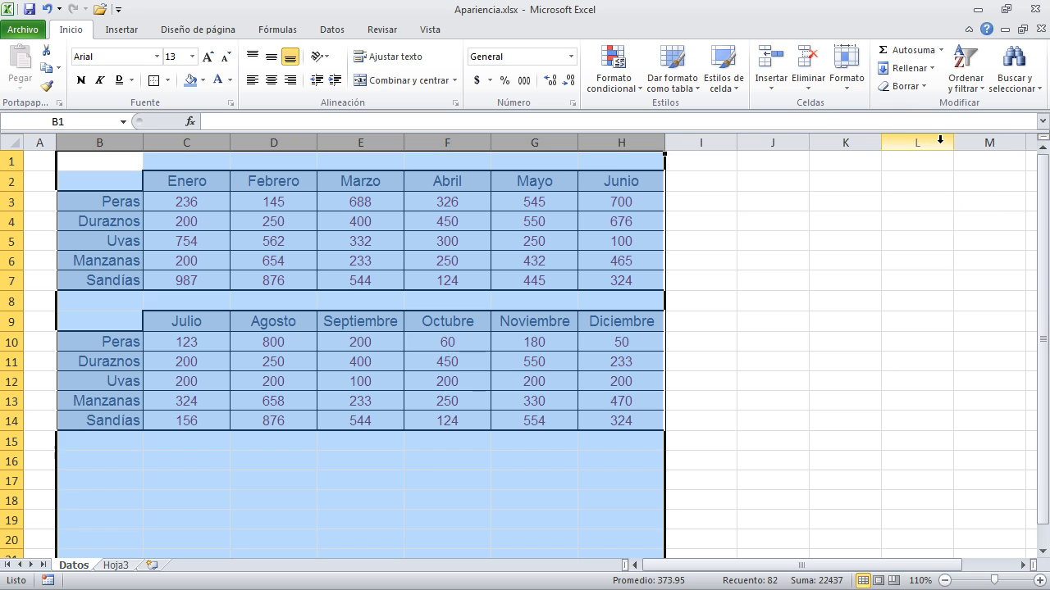
click(700, 341)
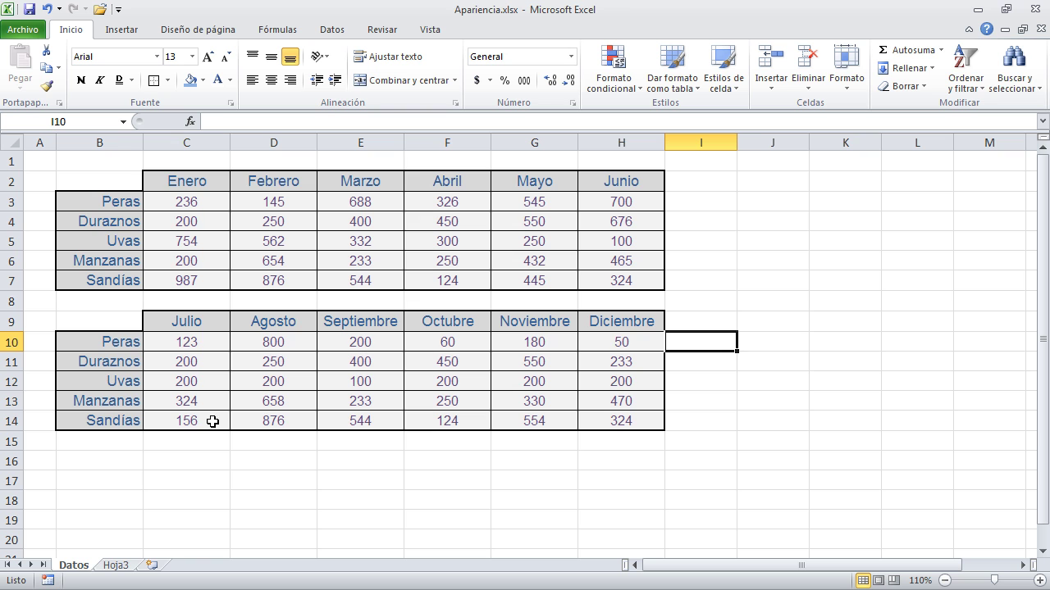
click(187, 409)
click(344, 477)
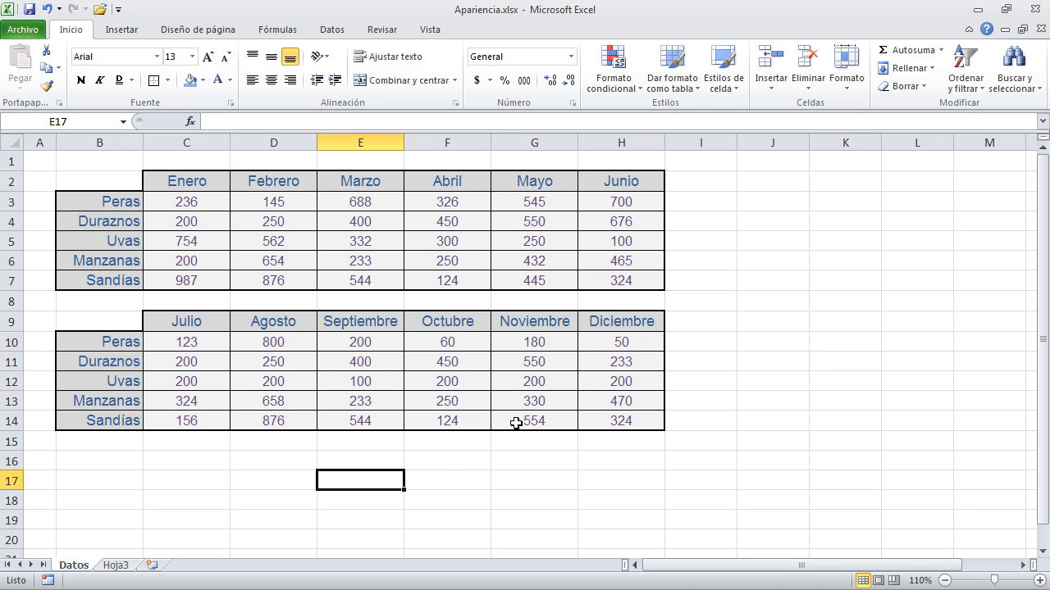
Autofit the width of columns B through H to their contents
drag(621, 161, 99, 545)
click(844, 79)
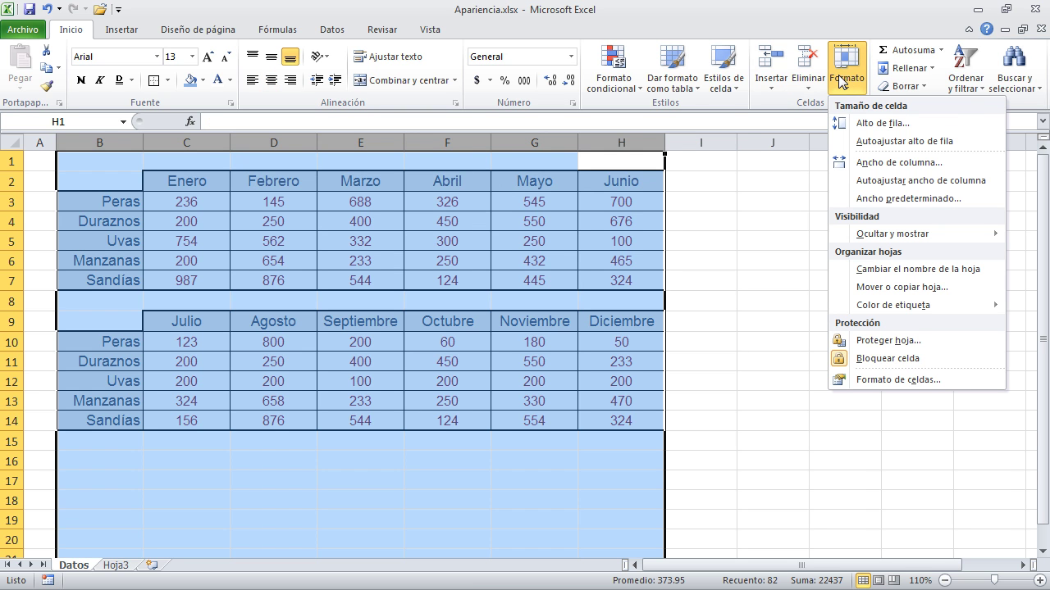
click(962, 188)
click(39, 161)
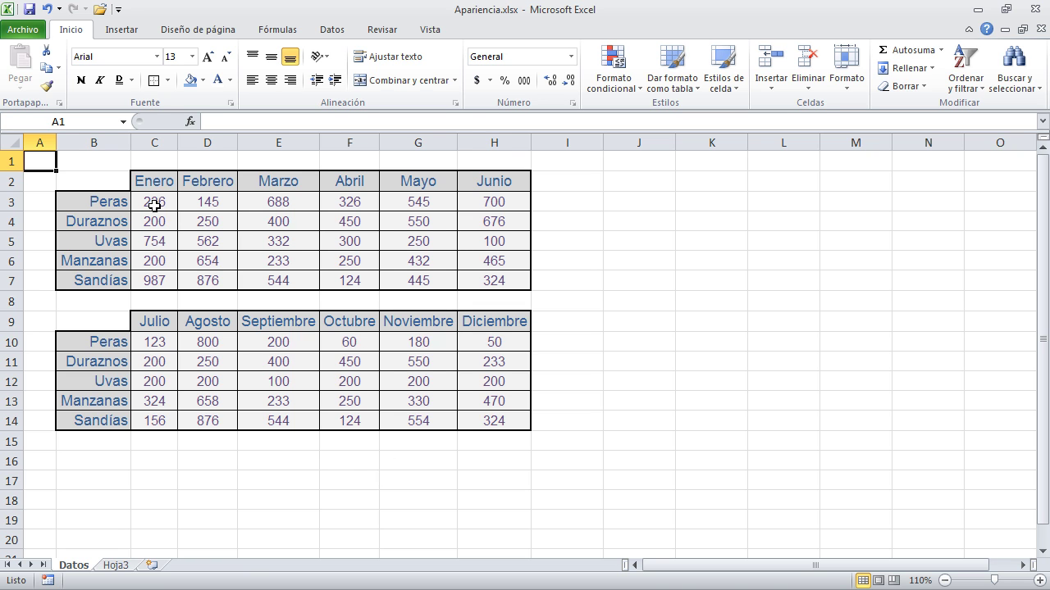
drag(153, 205, 156, 259)
drag(206, 200, 205, 281)
click(280, 206)
drag(280, 207, 290, 265)
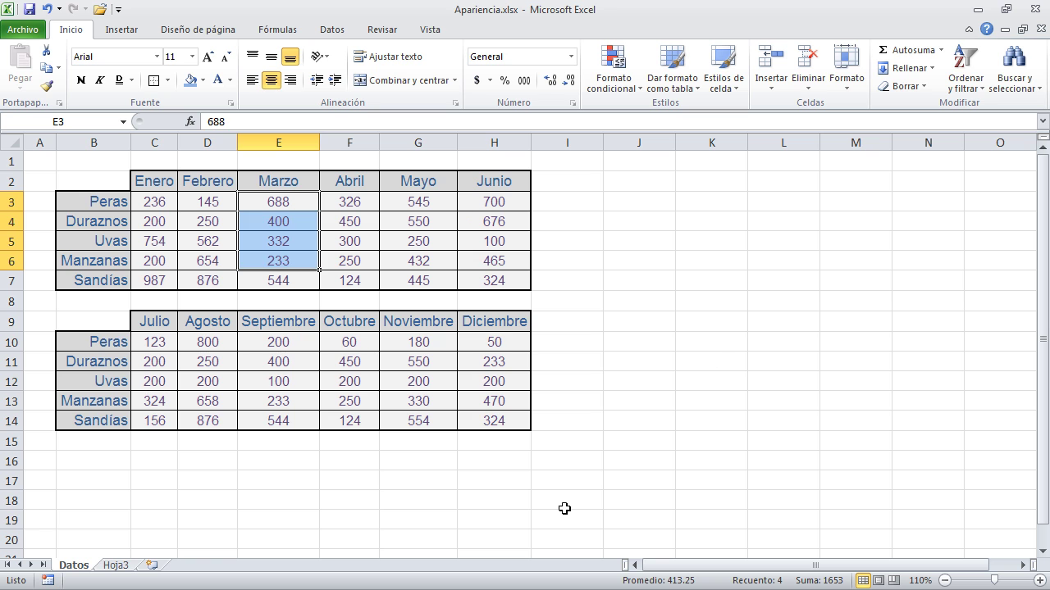
Undo the autofit of the column widths
click(387, 512)
key(ctrl+Home)
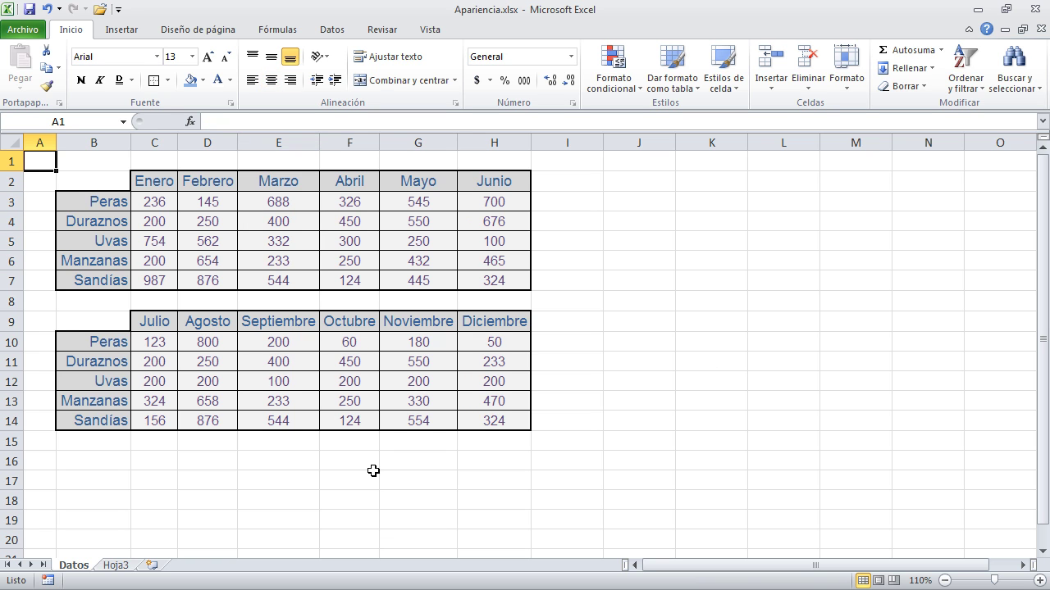
key(ctrl+z)
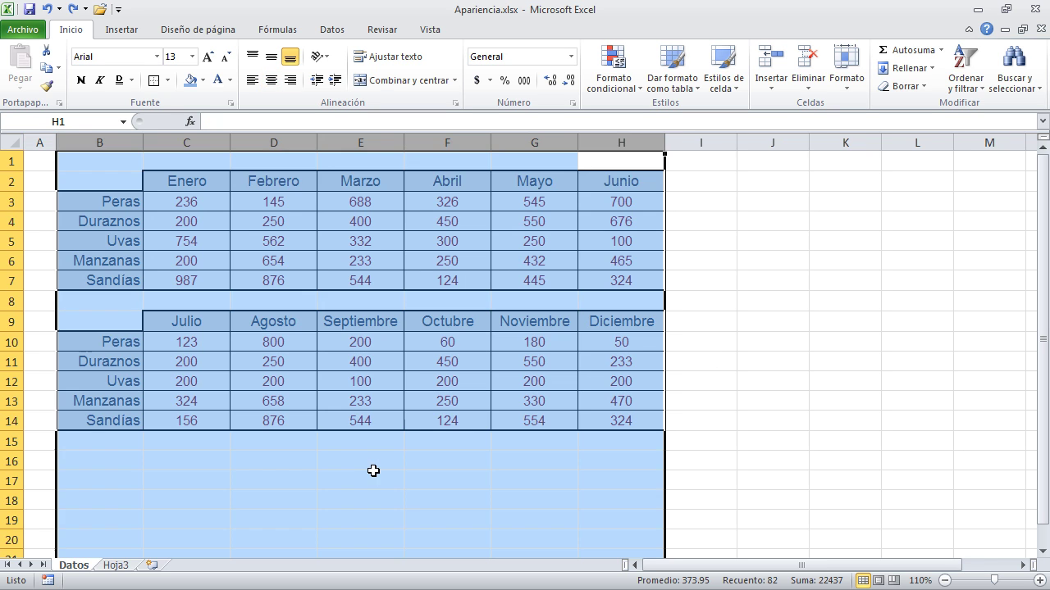
click(776, 356)
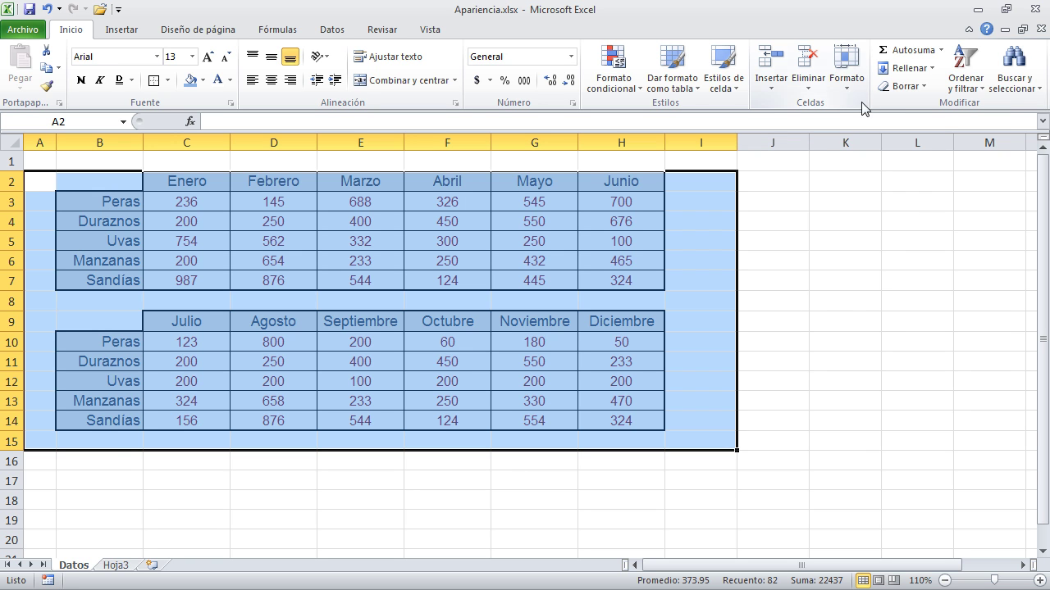
Check the sheet's standard column width setting
click(853, 90)
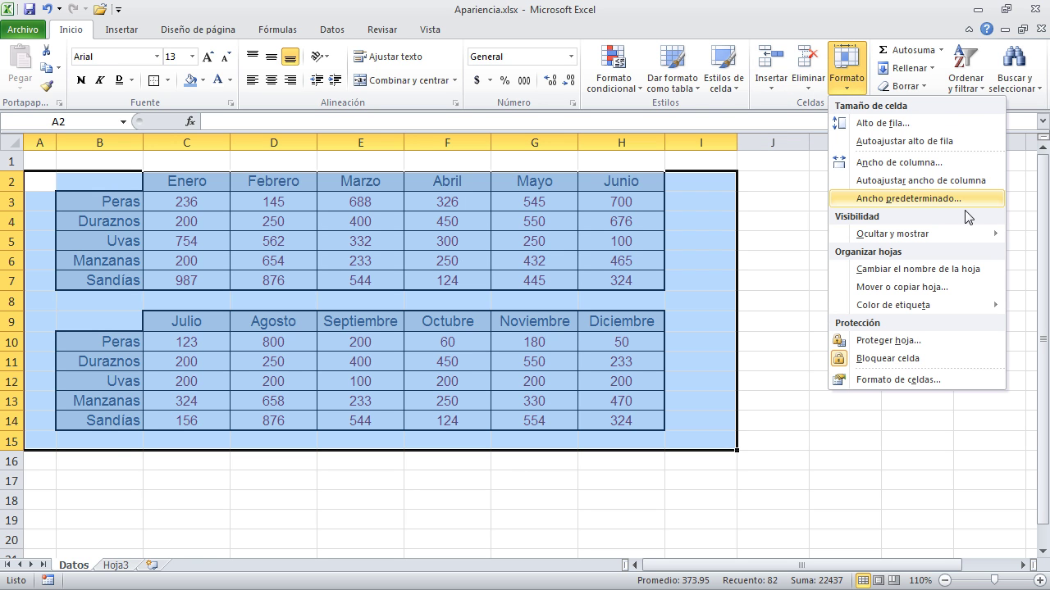
click(928, 199)
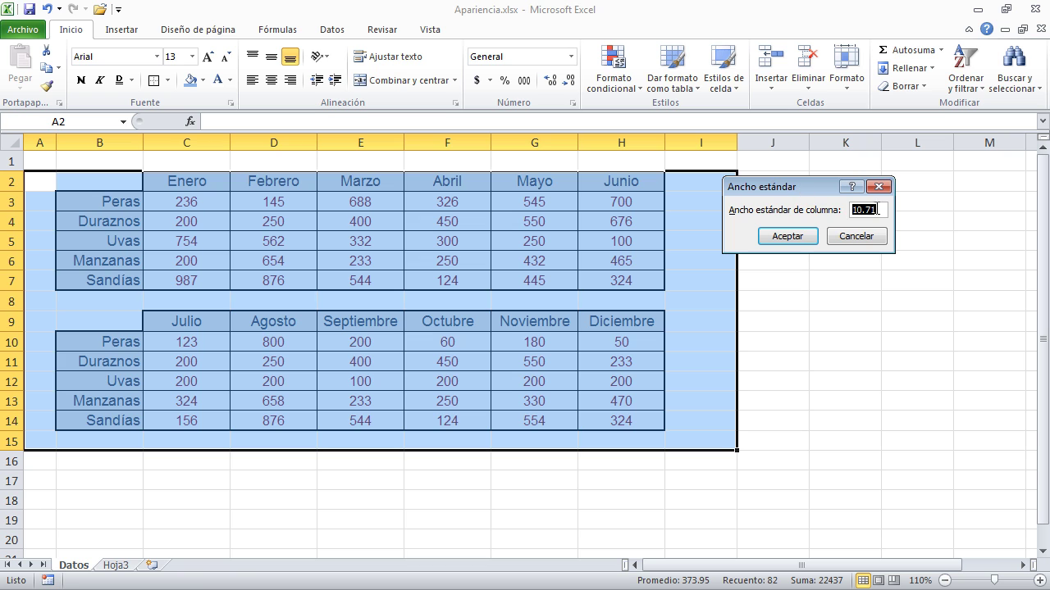
click(882, 208)
double_click(879, 208)
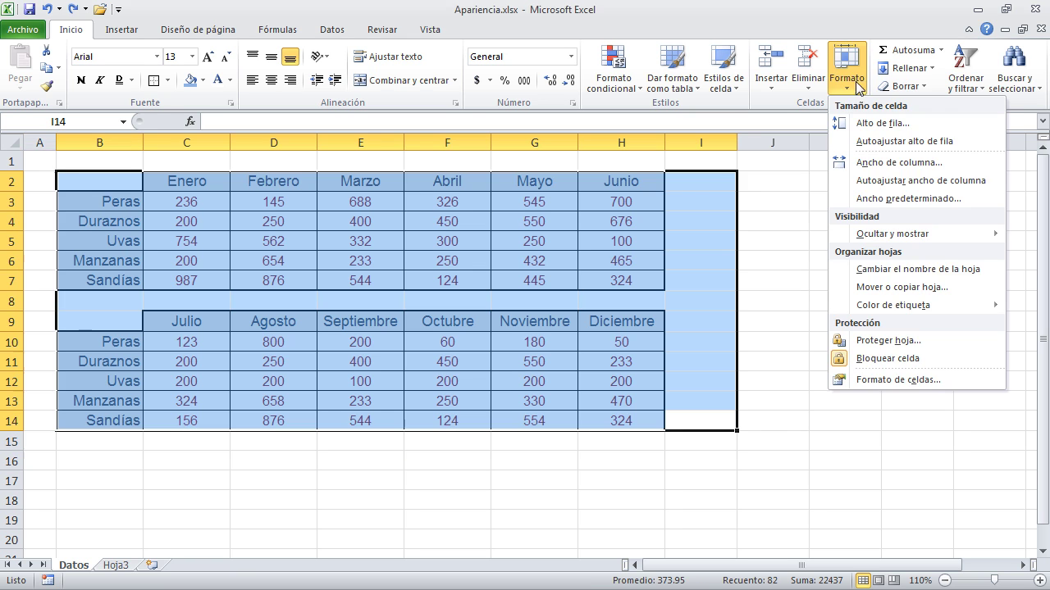
Hide columns B through I, which hold both tables
mouse_move(867, 232)
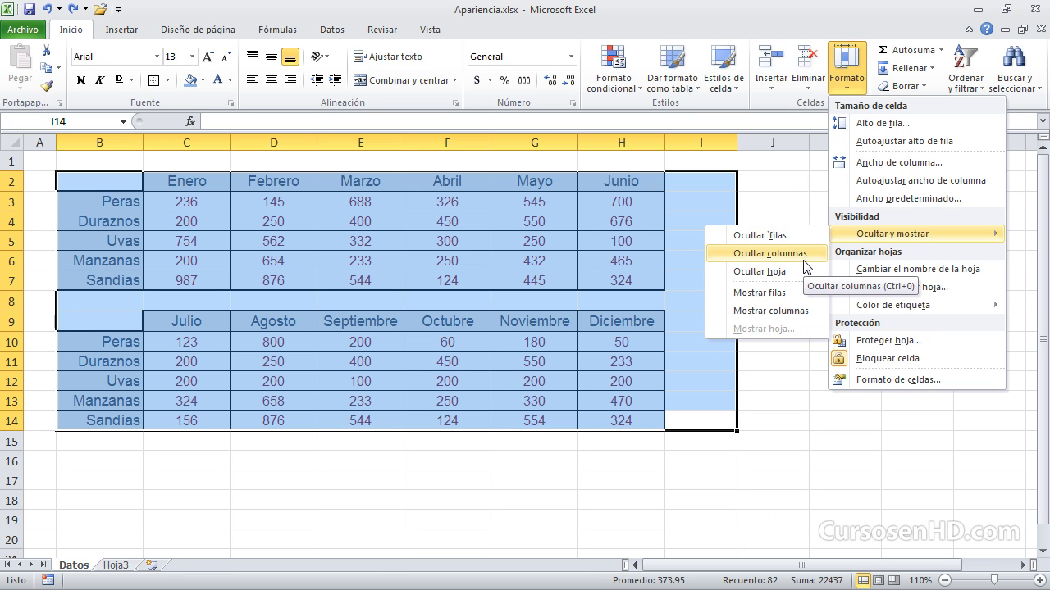
click(778, 257)
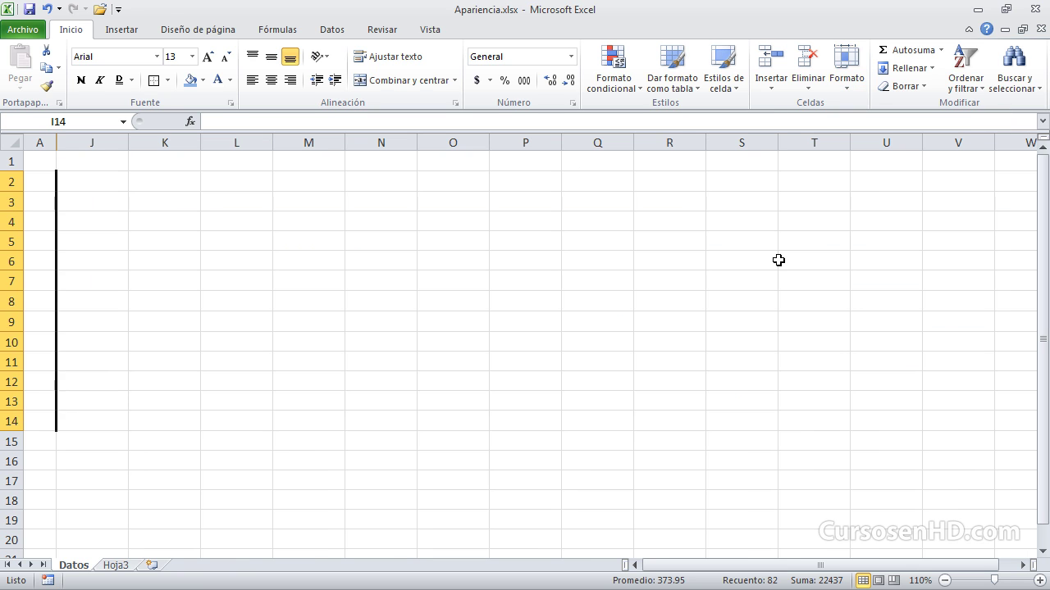
click(543, 433)
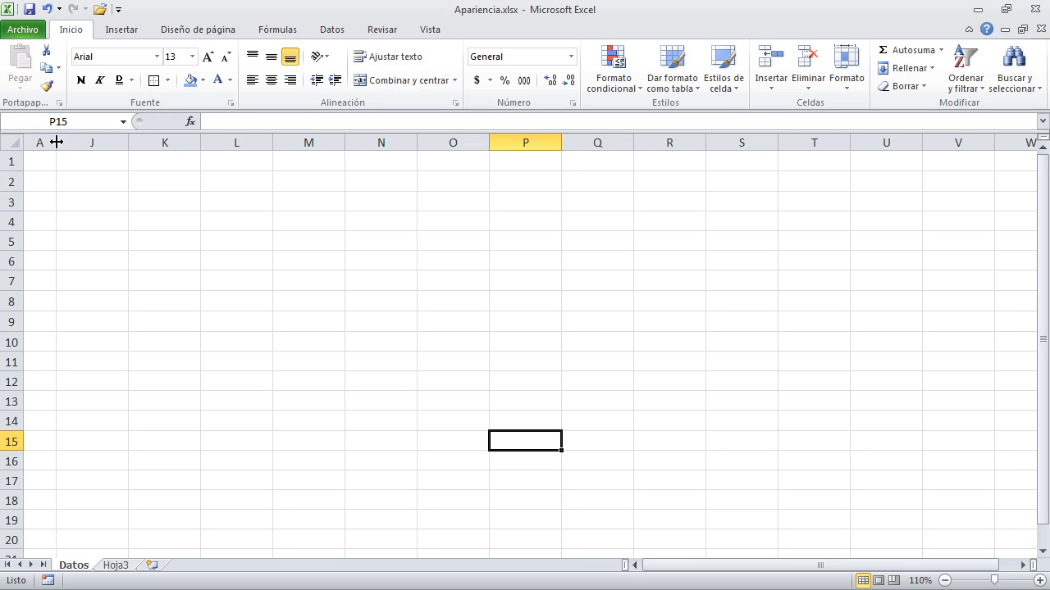
Show the hidden columns B through I again by unhiding everything between columns A and J
drag(46, 159, 92, 461)
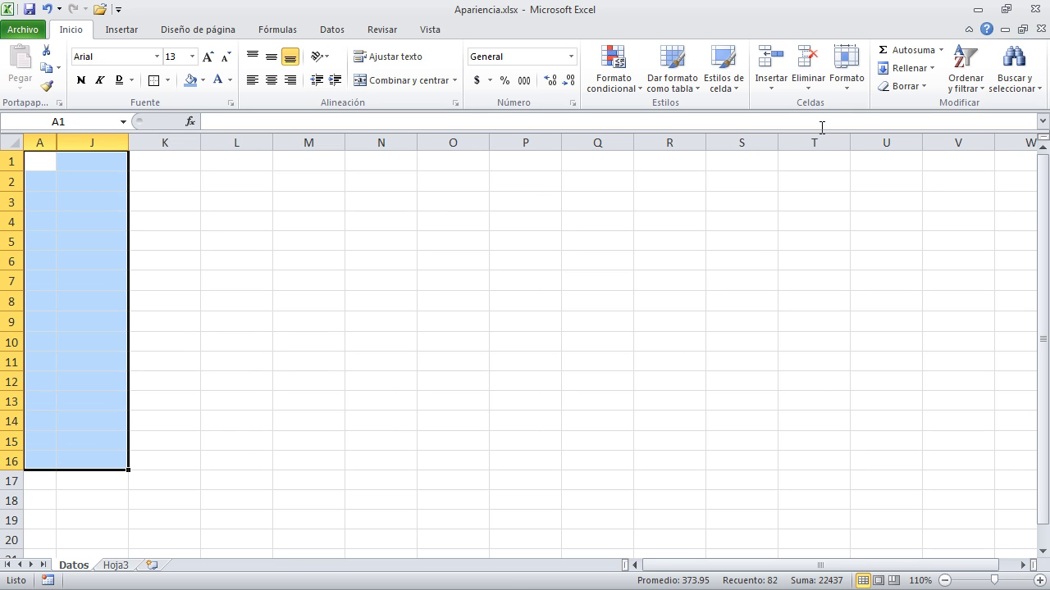
click(847, 72)
mouse_move(907, 236)
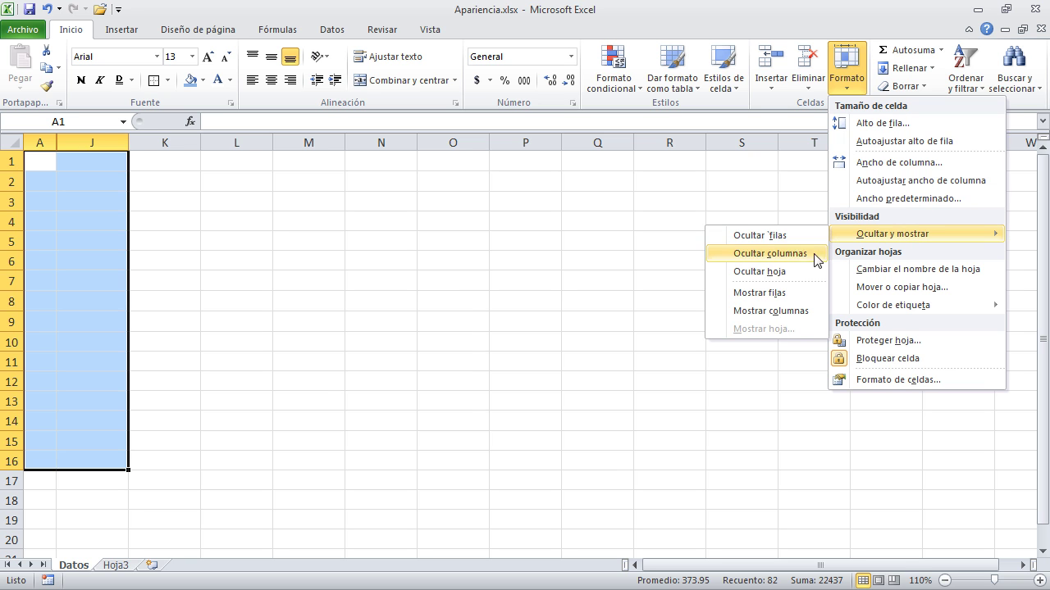
click(795, 319)
click(374, 519)
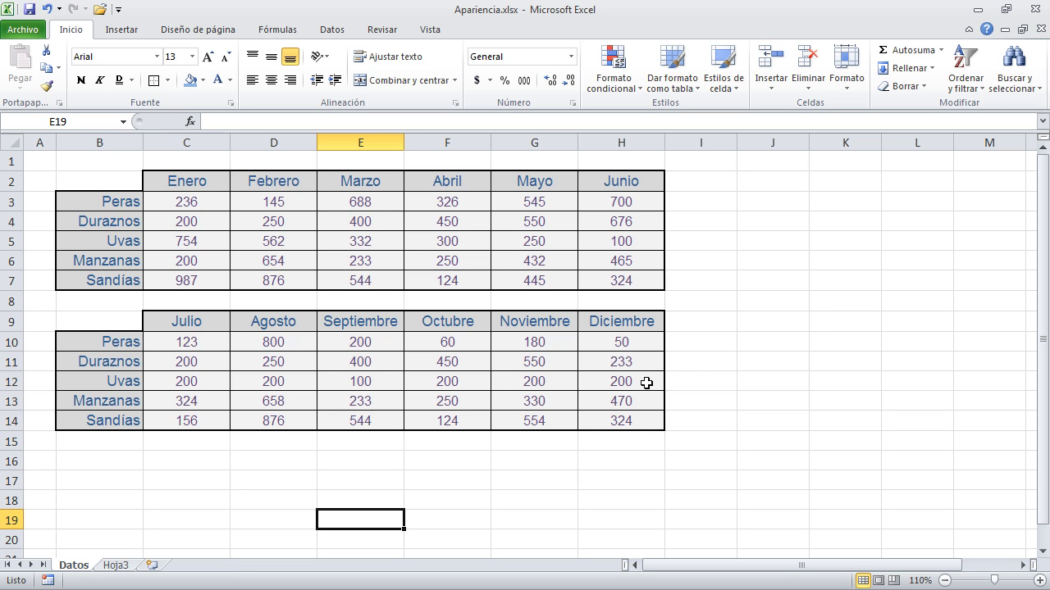
key(ctrl+Home)
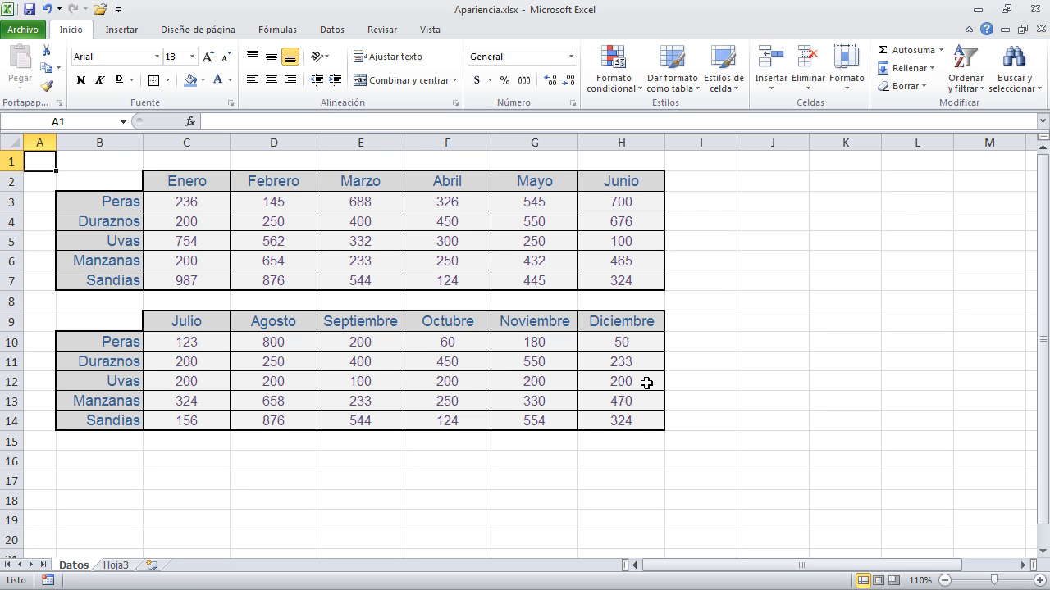